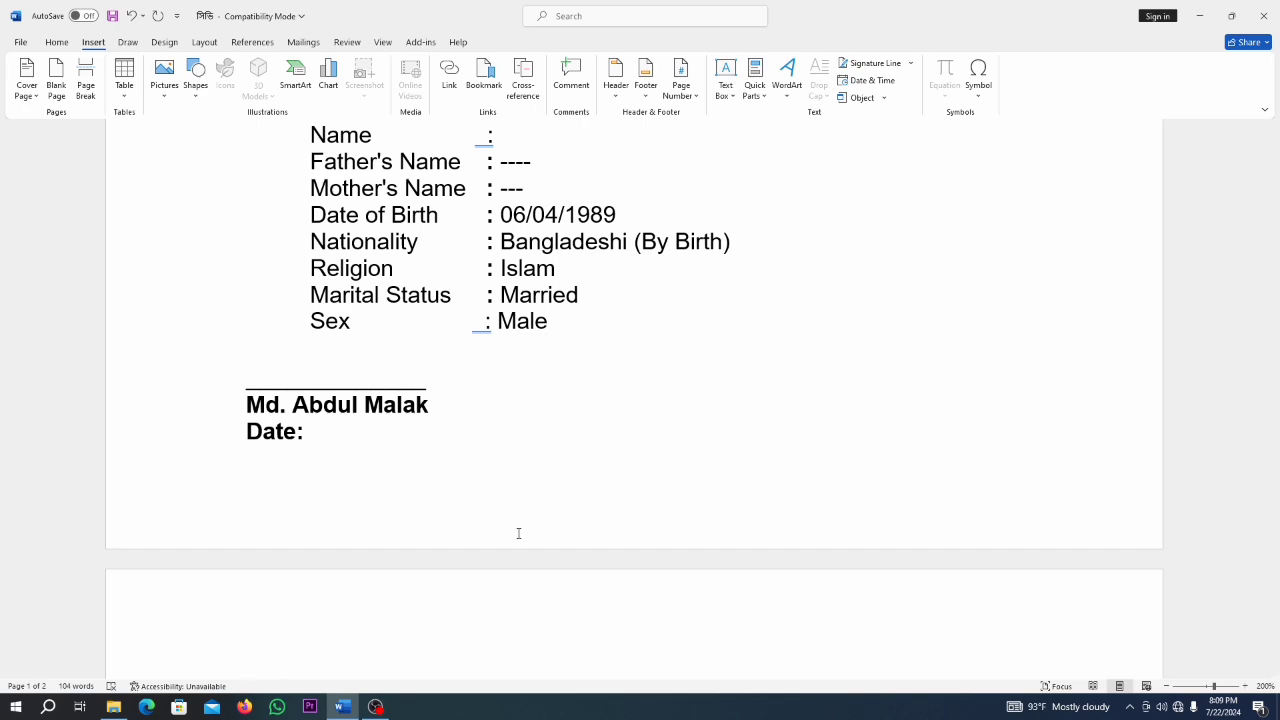
Scroll back to the top of the page holding the empty tall photo box.
{"action": "scroll", "coordinate": [518, 533], "scroll_direction": "up", "scroll_amount": 10}
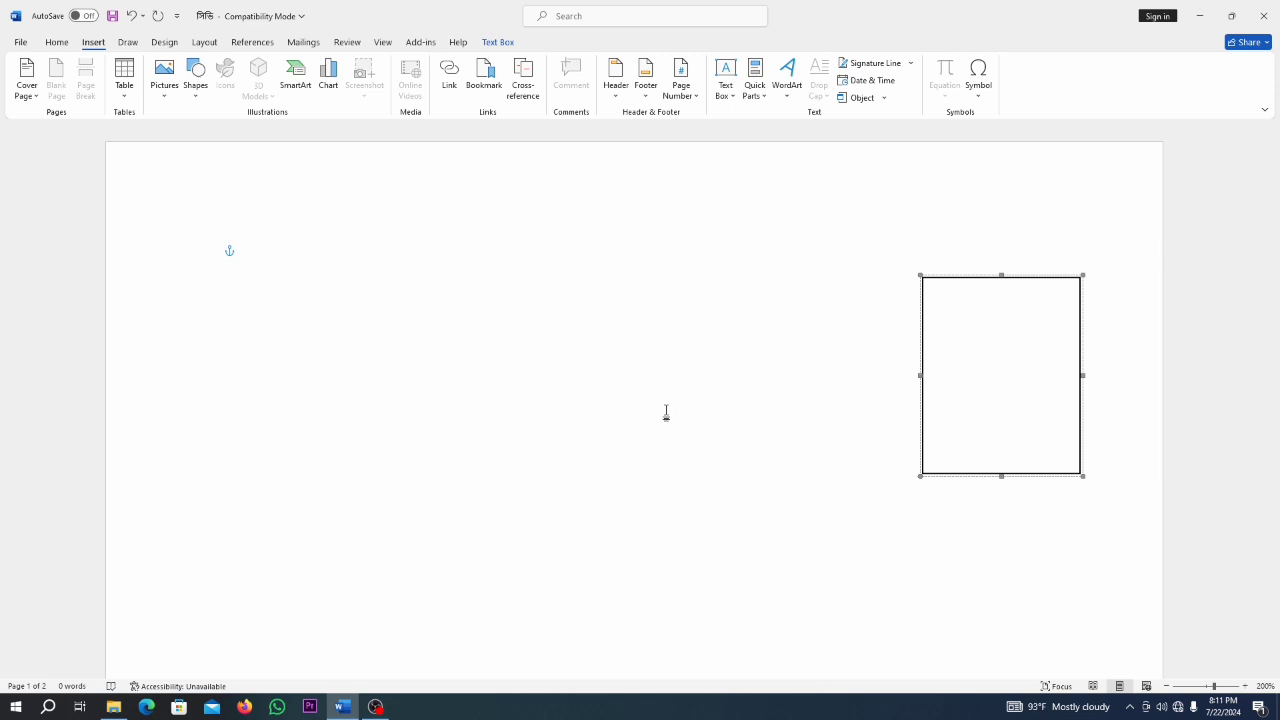
Type 'Photo' in bold inside the top-right box, then return to the page's first line.
{"action": "scroll", "coordinate": [520, 400], "scroll_direction": "down", "scroll_amount": 4}
{"action": "scroll", "coordinate": [520, 420], "scroll_direction": "up", "scroll_amount": 4}
{"action": "mouse_move", "coordinate": [1213, 687]}
{"action": "left_mouse_down"}
{"action": "mouse_move", "coordinate": [1198, 689]}
{"action": "mouse_move", "coordinate": [1211, 689]}
{"action": "left_mouse_up"}
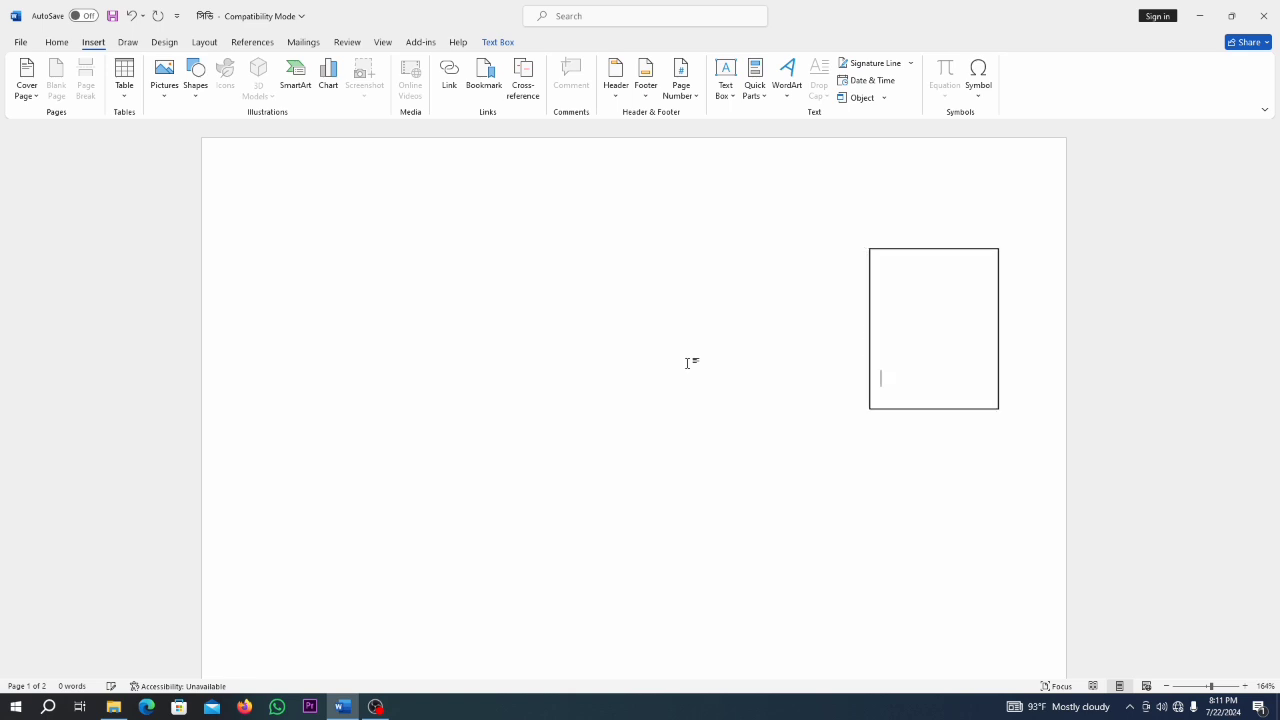
{"action": "type", "text": "Ph"}
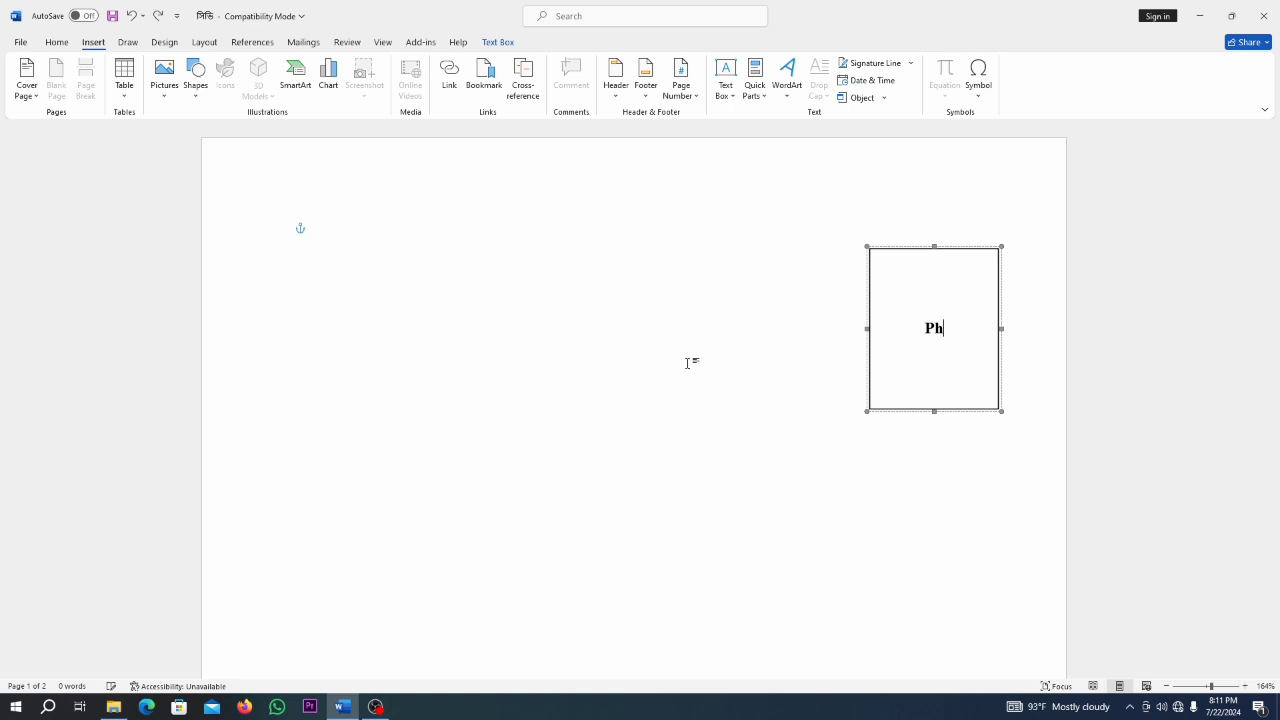
{"action": "type", "text": "oto"}
{"action": "key", "text": "Escape"}
{"action": "left_click", "coordinate": [688, 363]}
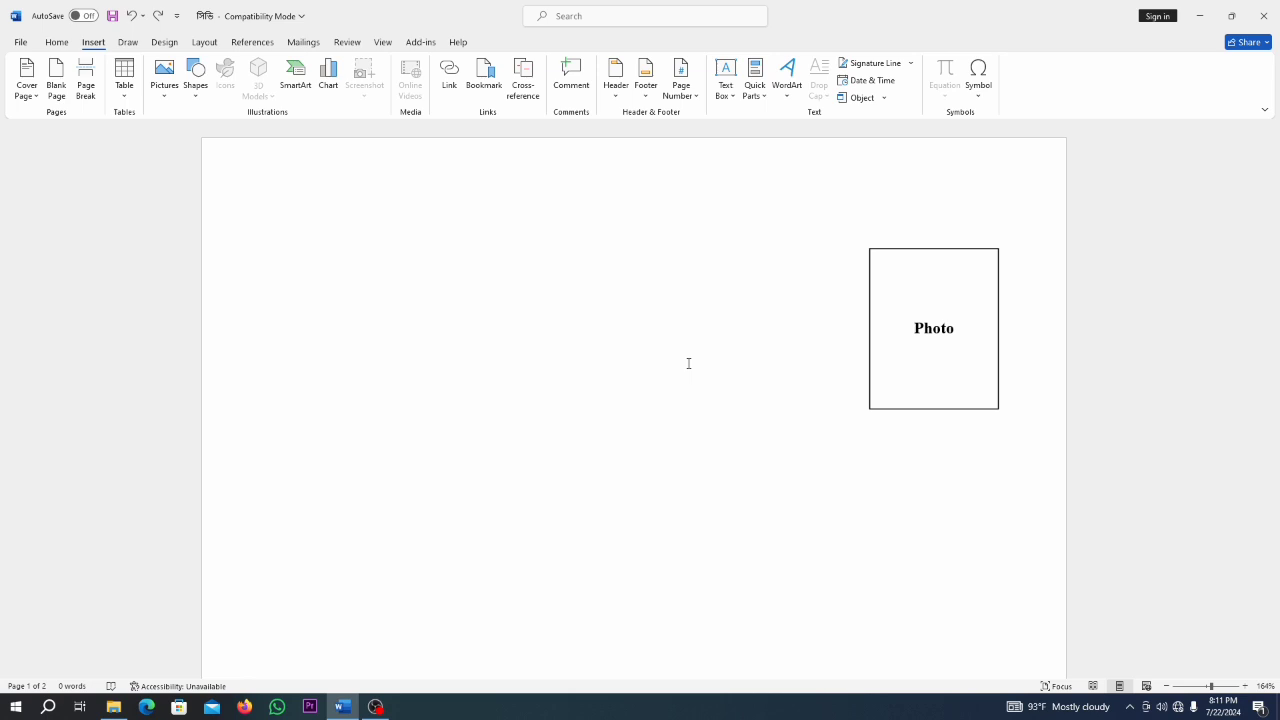
Type the centred heading lines RESUME, OF and the applicant's full name.
{"action": "type", "text": "RESUME"}
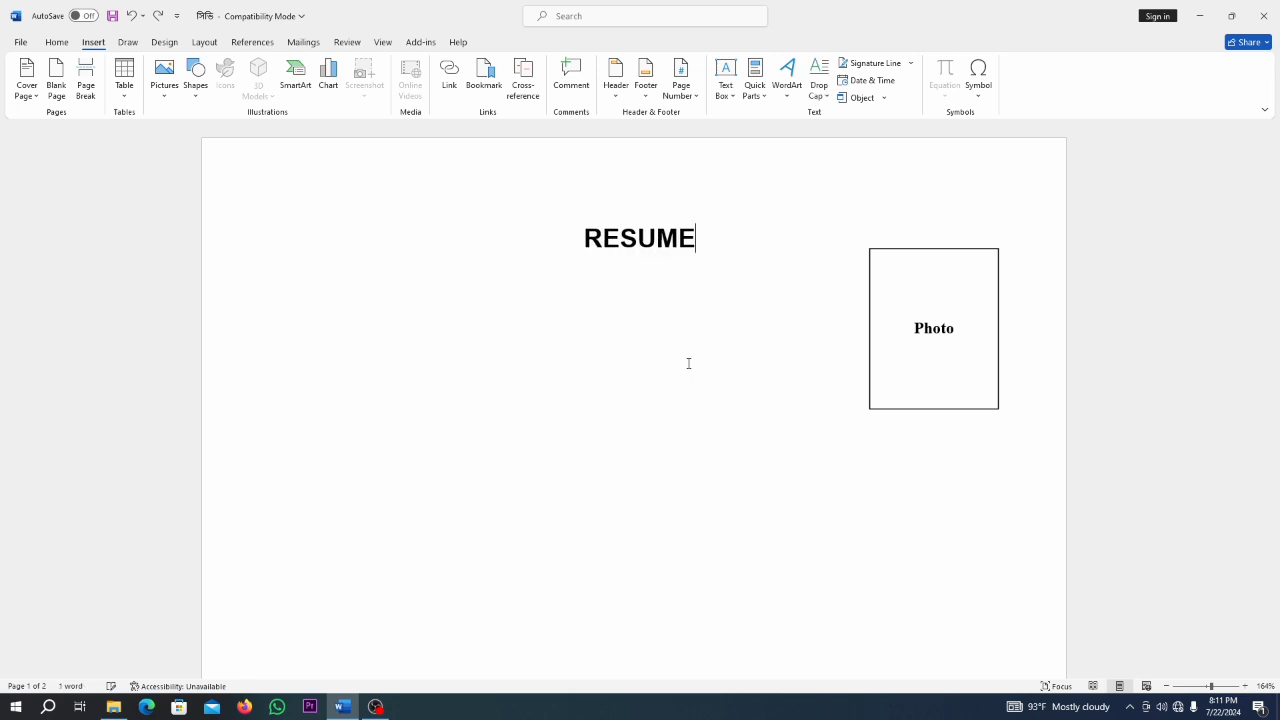
{"action": "key", "text": "Return"}
{"action": "key", "text": "ctrl+e"}
{"action": "type", "text": "OF"}
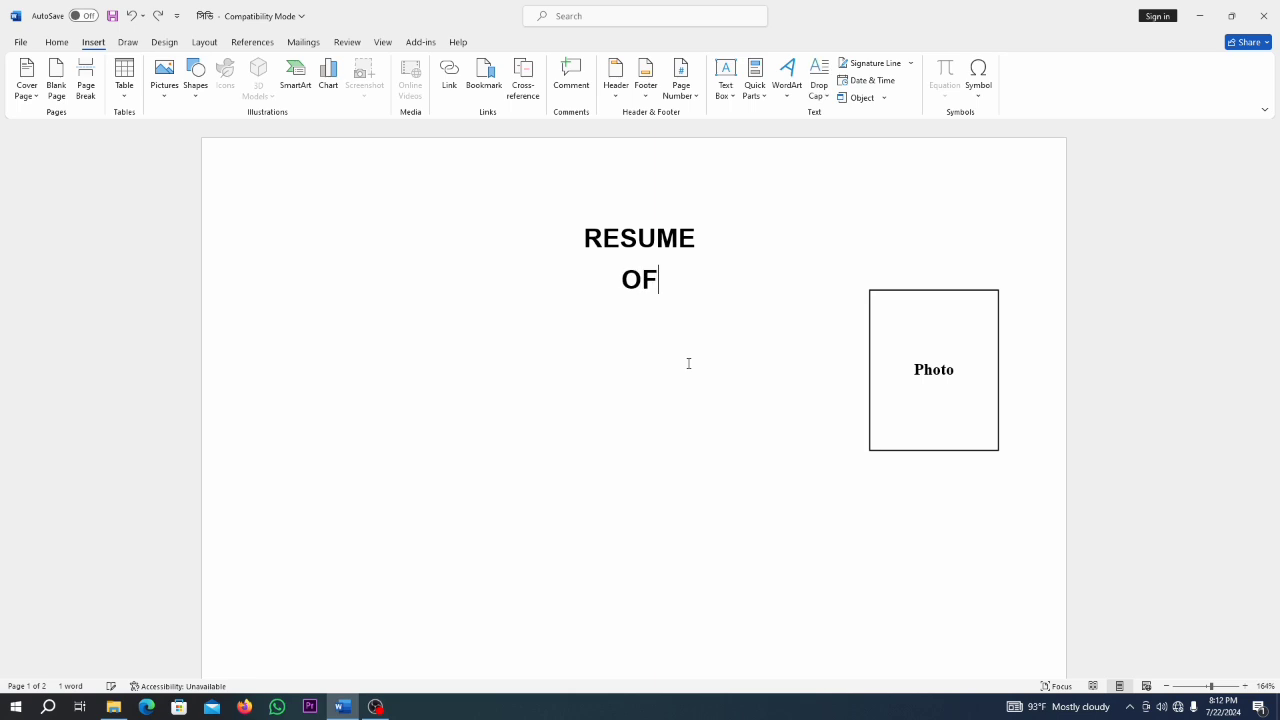
{"action": "key", "text": "Return"}
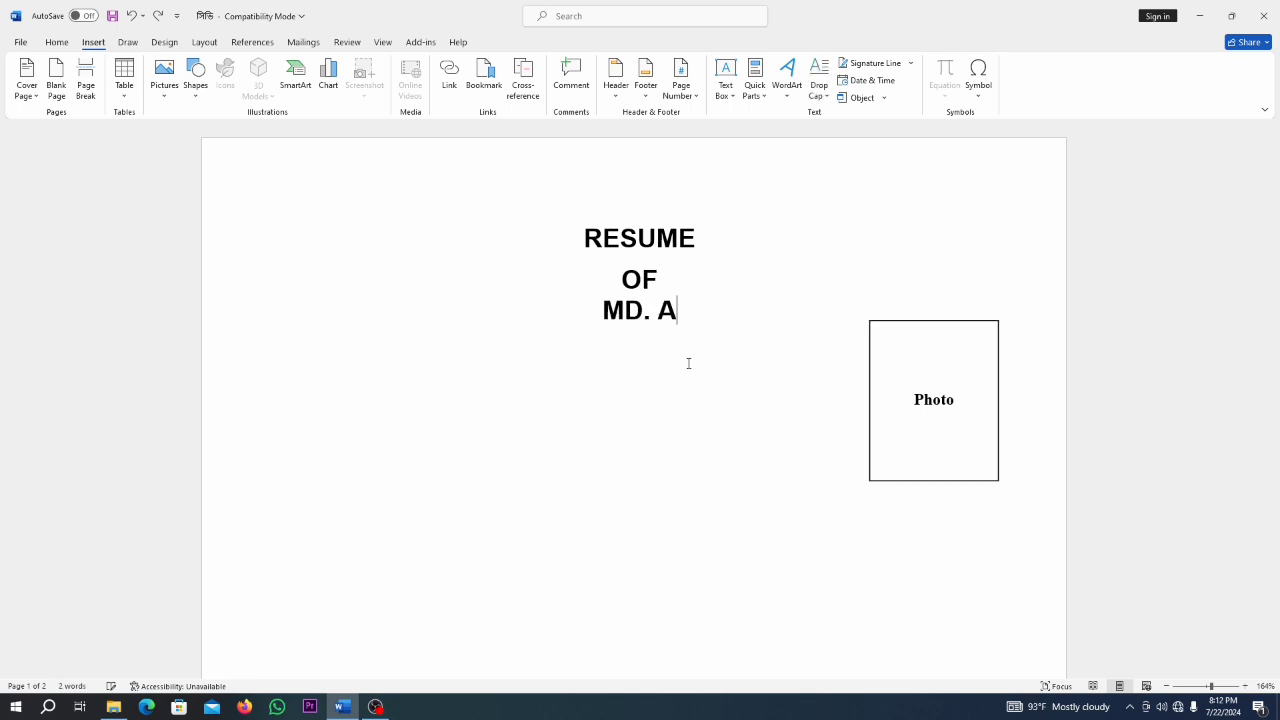
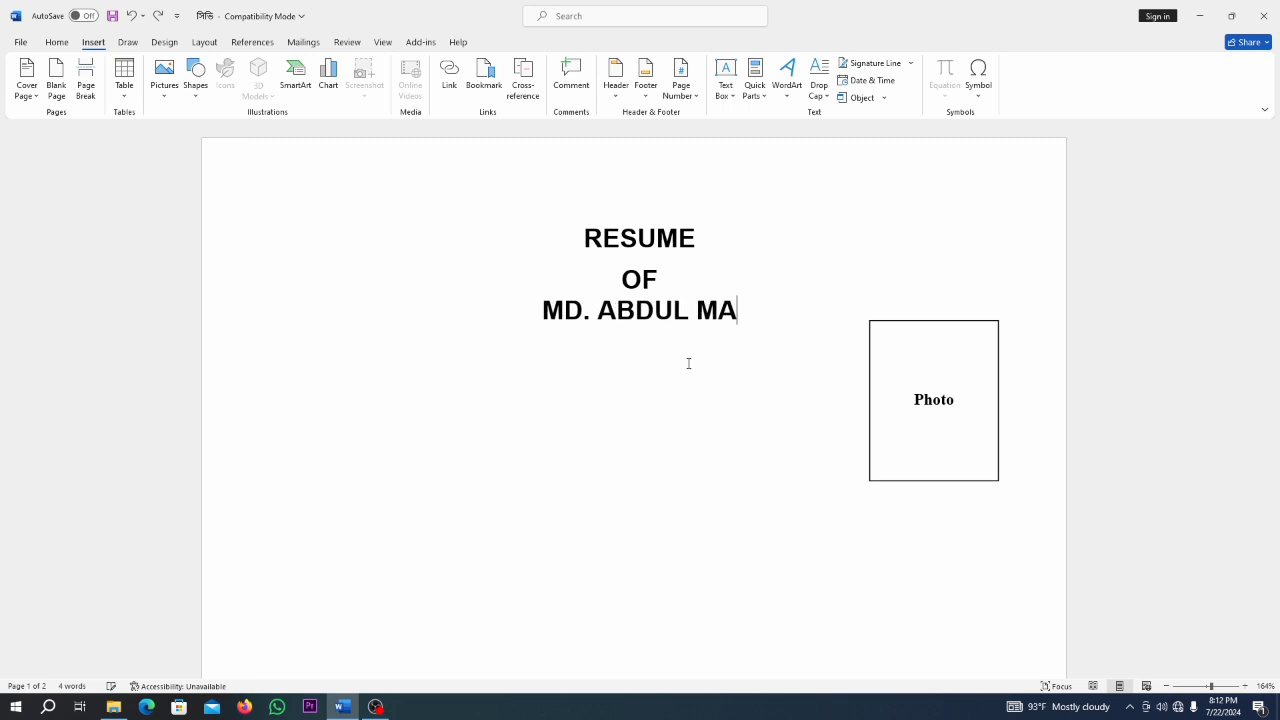
{"action": "key", "text": "Down"}
{"action": "key", "text": "Down"}
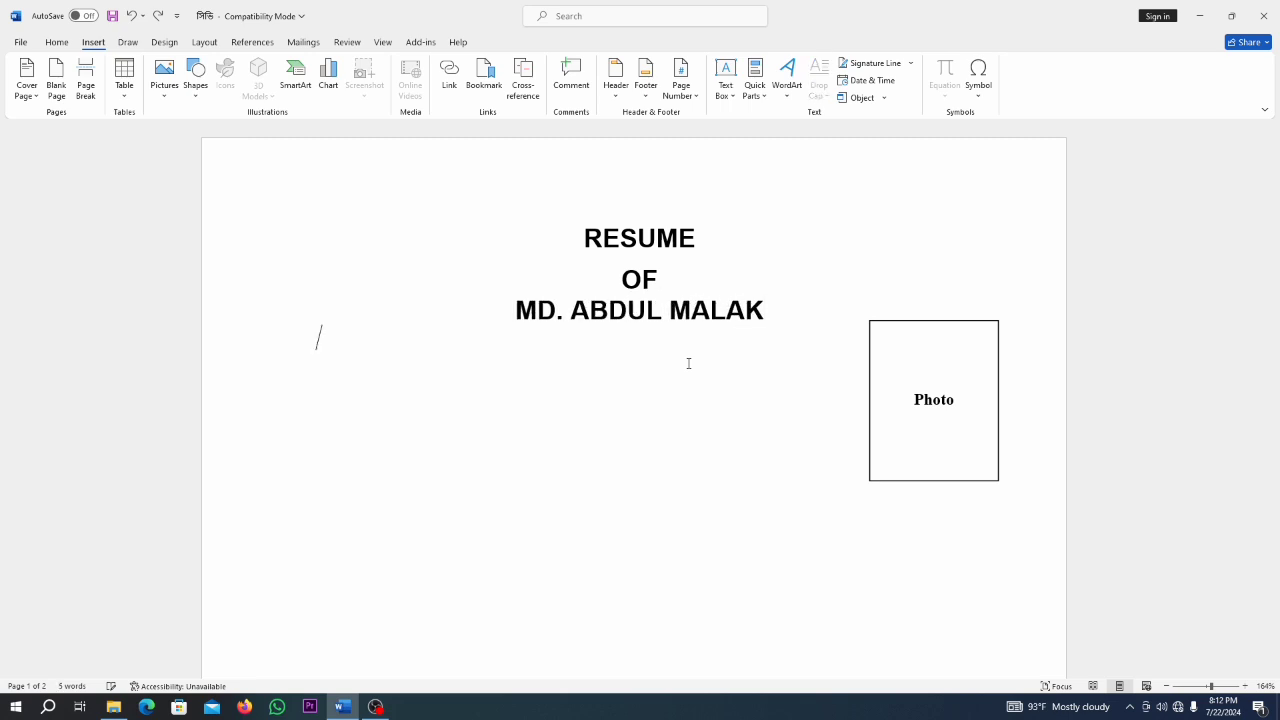
Type the PRESENT& MAILING ADDRESS: heading with indented Village and P.O./P.S. placeholder lines.
{"action": "type", "text": "PRES"}
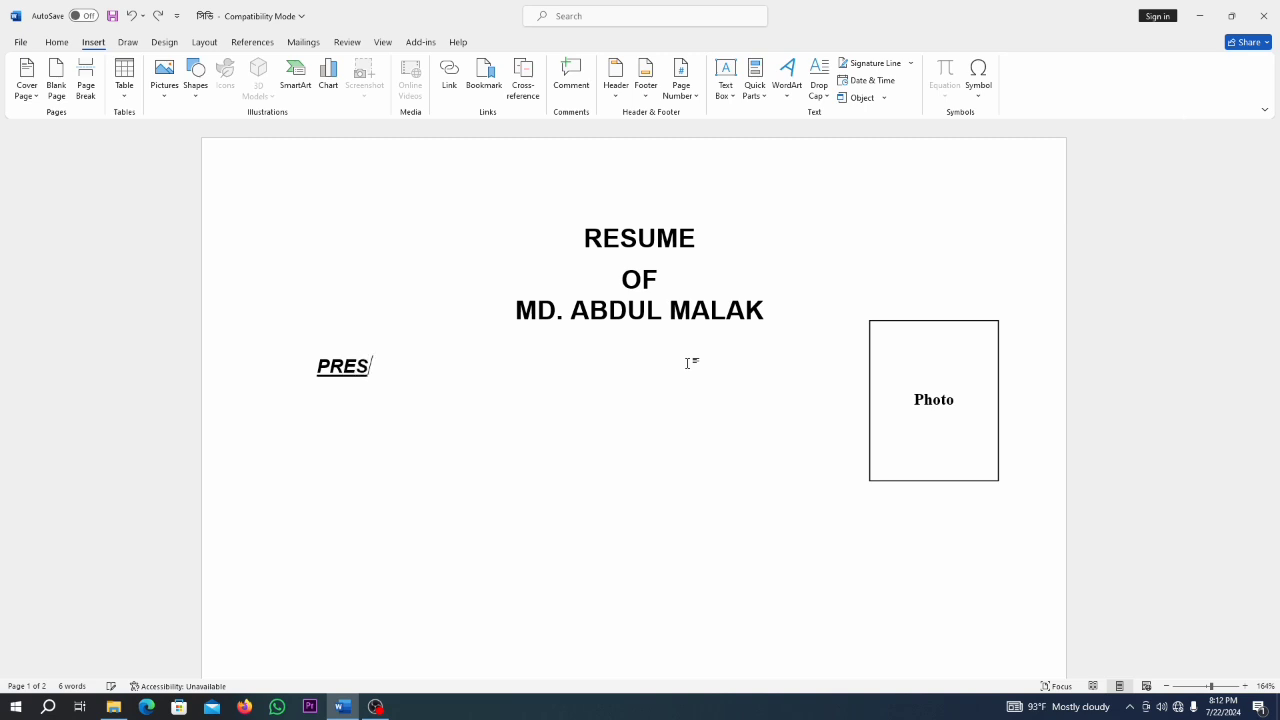
{"action": "type", "text": "ENT& MAILI"}
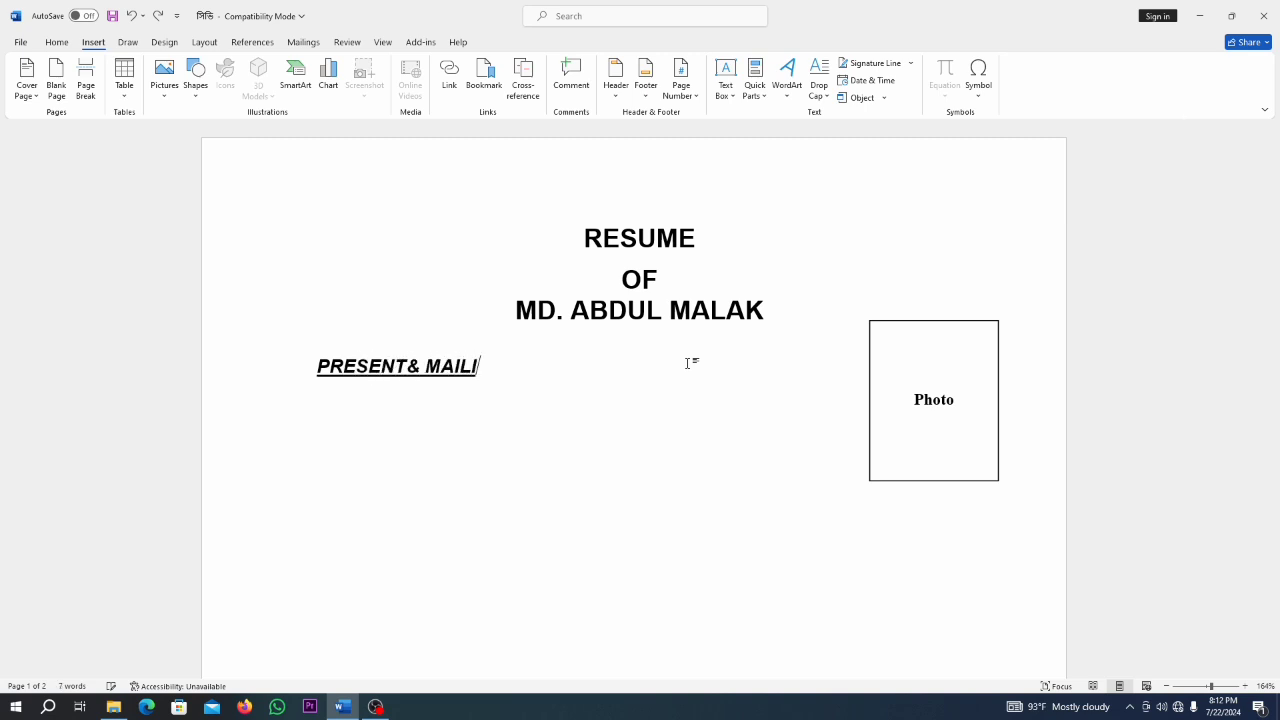
{"action": "type", "text": "NG ADD"}
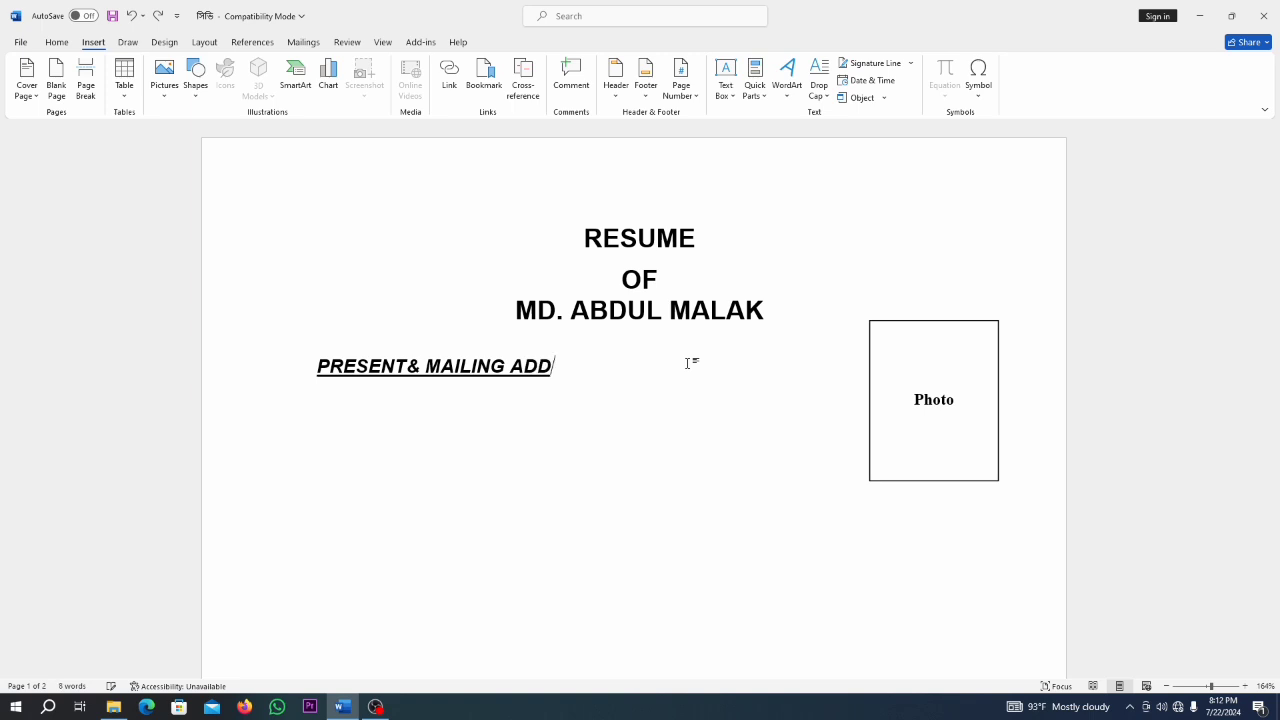
{"action": "type", "text": "RESS:"}
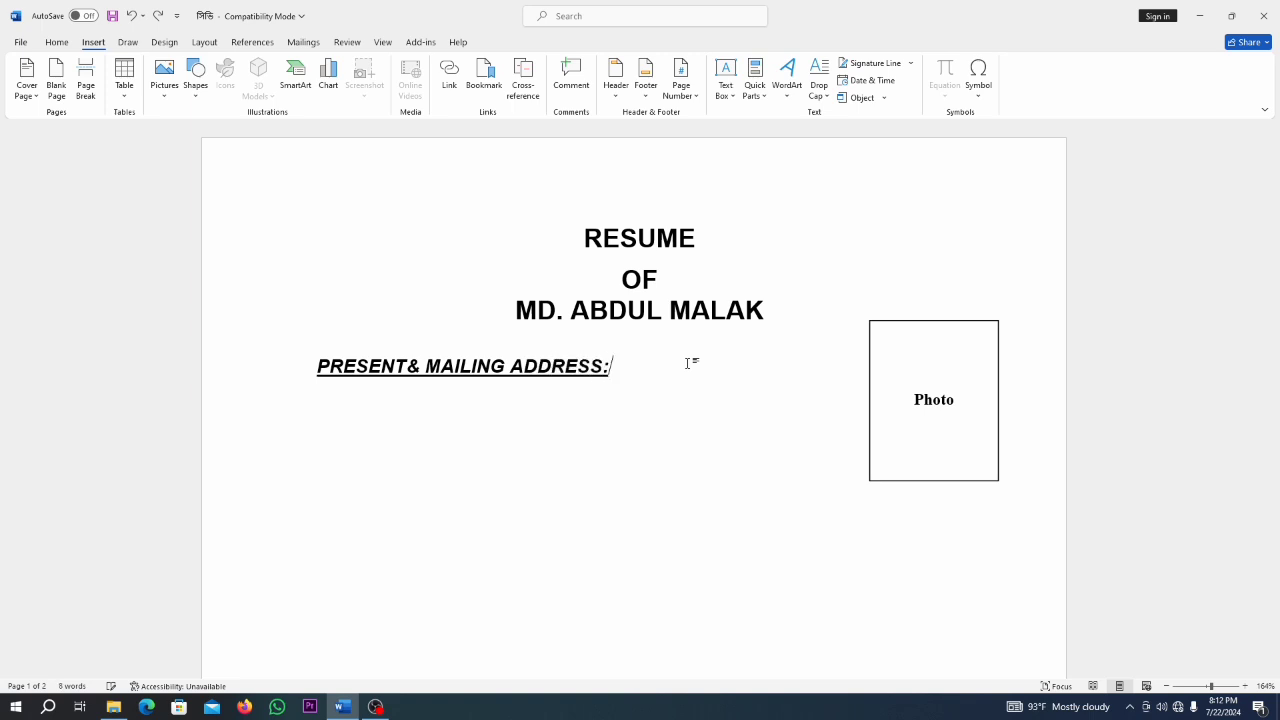
{"action": "key", "text": "Return"}
{"action": "key", "text": "Tab"}
{"action": "type", "text": "Village----"}
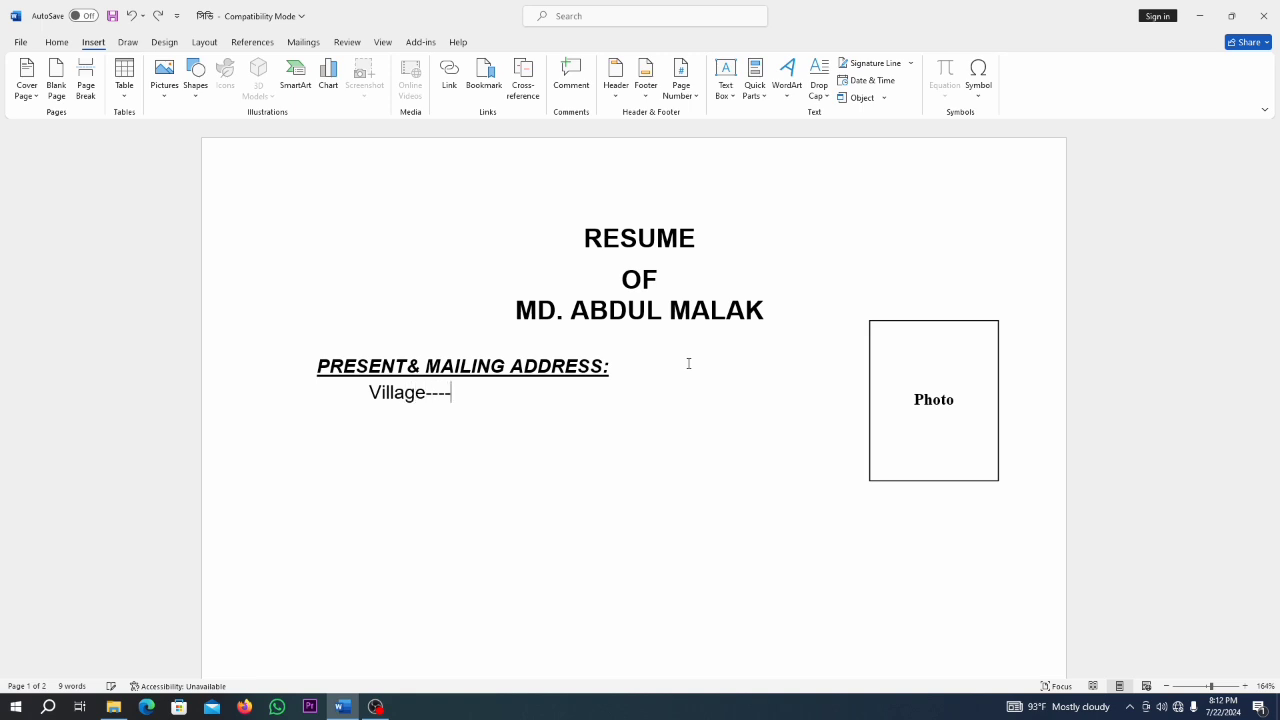
{"action": "type", "text": "-------"}
{"action": "key", "text": "Return"}
{"action": "type", "text": "P.O.-----, P.S"}
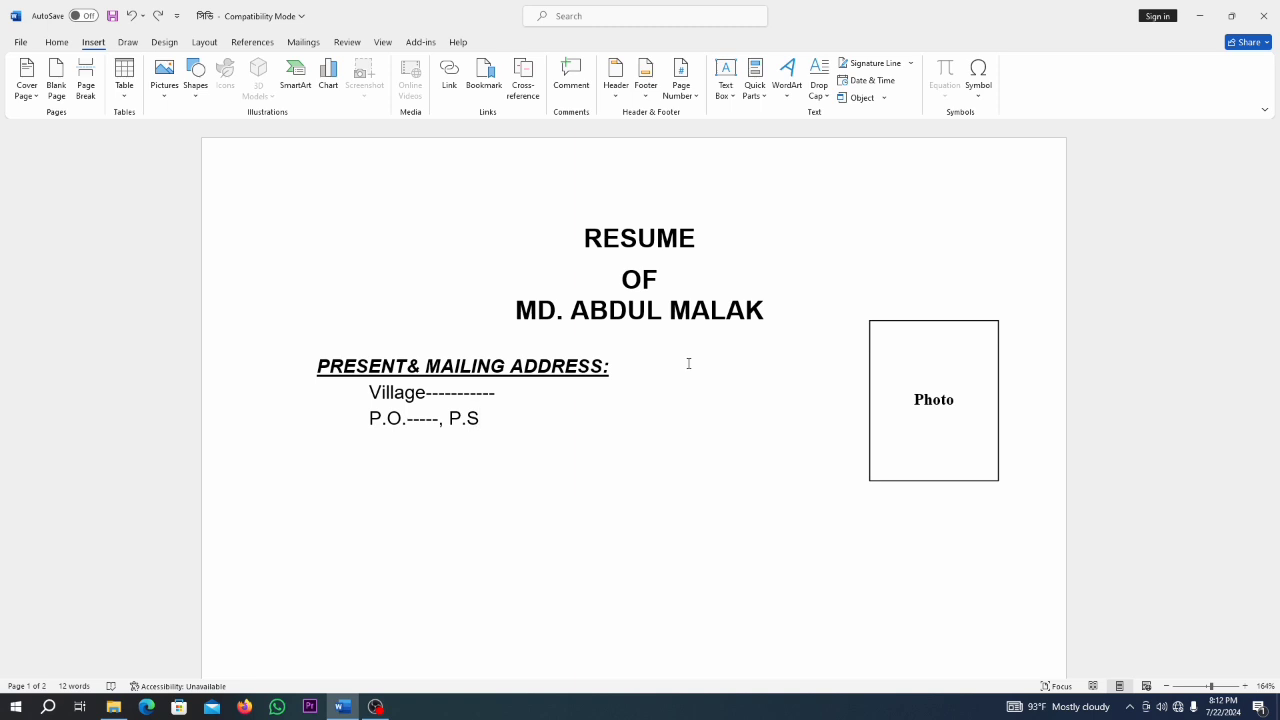
{"action": "type", "text": ". --------"}
Add indented Dist., Mob and Email placeholder lines below the P.O. line.
{"action": "key", "text": "Return"}
{"action": "key", "text": "Tab"}
{"action": "type", "text": "Dist. -"}
{"action": "key", "text": "Return"}
{"action": "key", "text": "Tab"}
{"action": "type", "text": "Mob"}
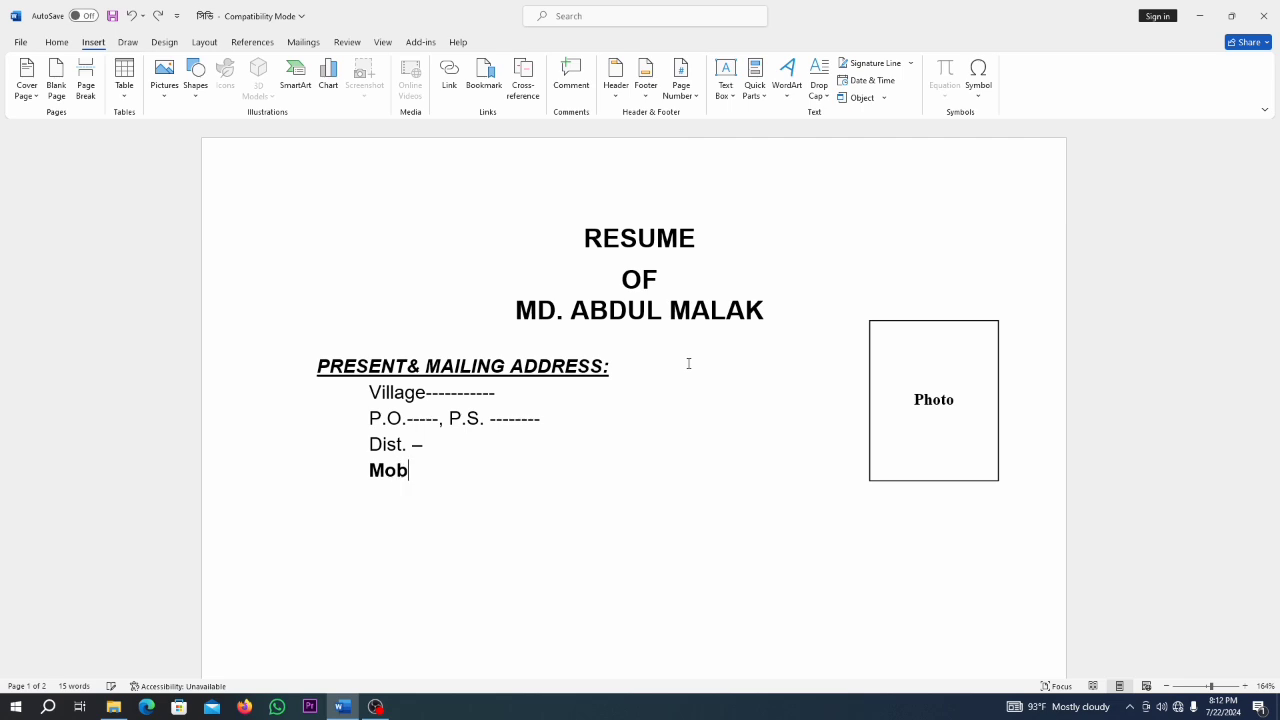
{"action": "type", "text": ": ********"}
{"action": "key", "text": "Return"}
{"action": "key", "text": "Tab"}
{"action": "type", "text": "Email -"}
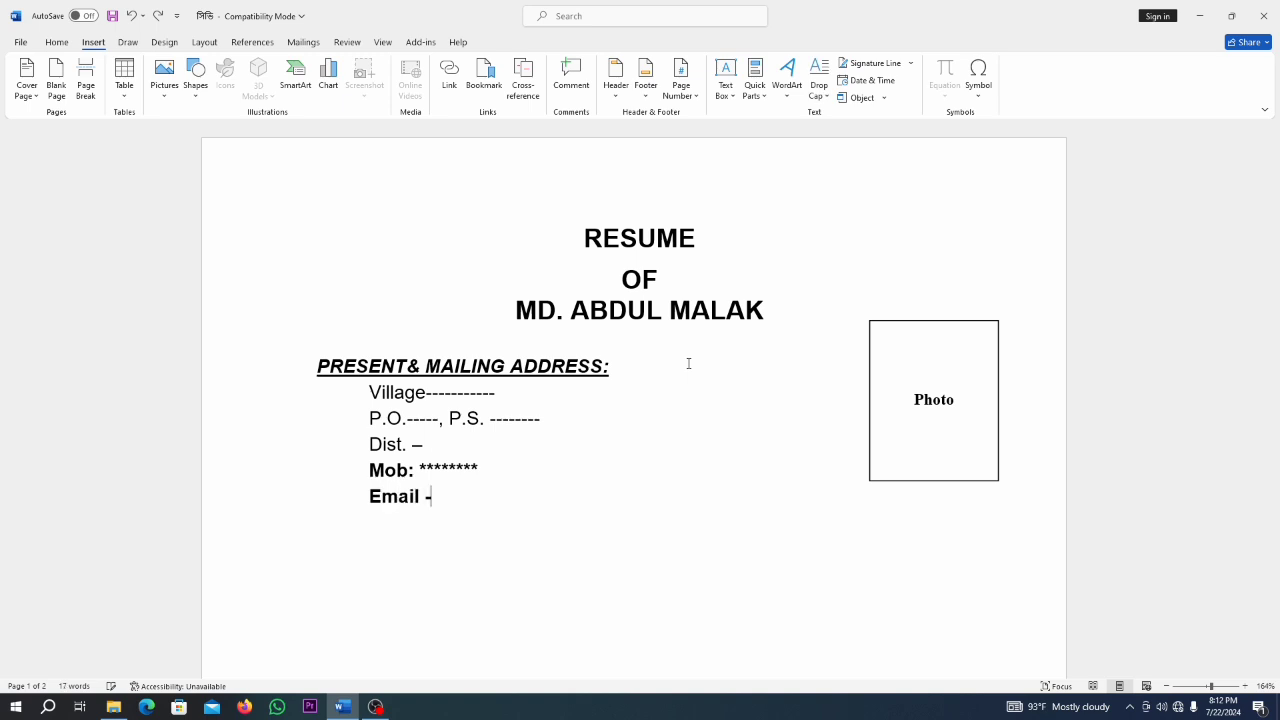
{"action": "type", "text": "---------"}
{"action": "key", "text": "Return"}
{"action": "key", "text": "Return"}
Type PERMANENT ADDRESS: with Vill./P.O. and P.S./Dist. placeholder lines, then begin the EDUCA heading.
{"action": "type", "text": "PERMANENT ADD"}
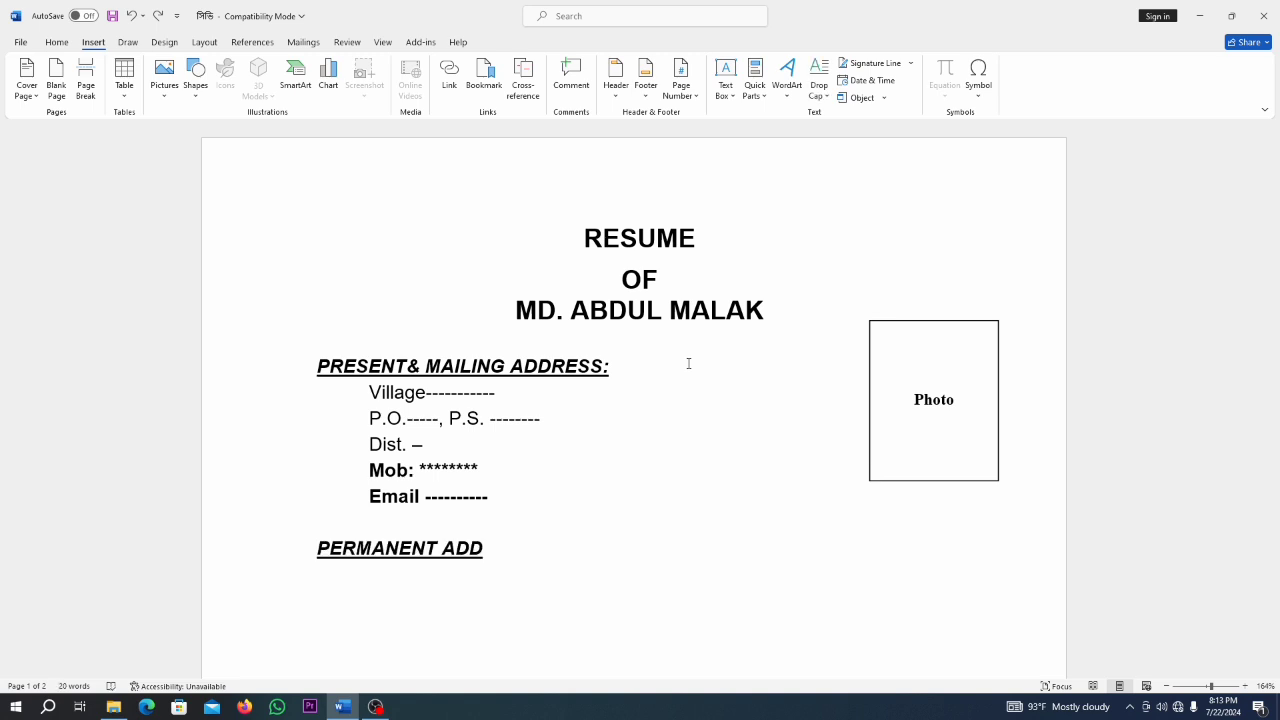
{"action": "type", "text": "RESS:"}
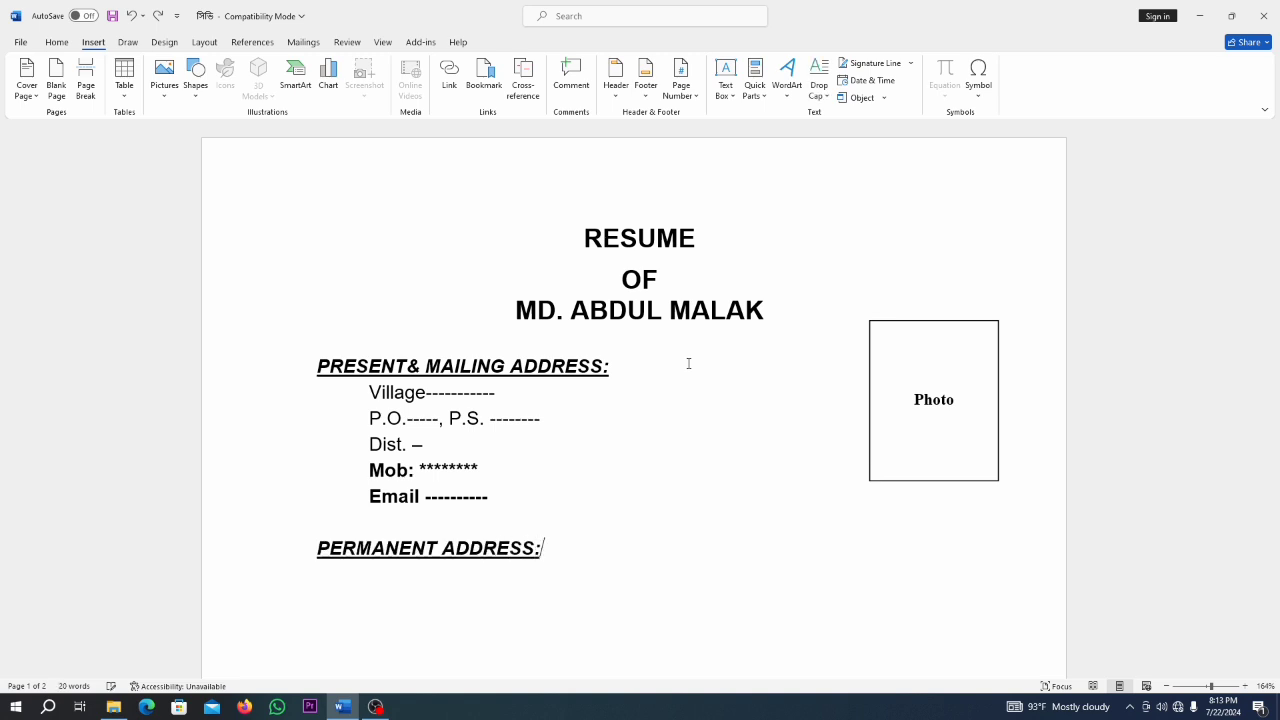
{"action": "key", "text": "Return"}
{"action": "type", "text": "Vill. ------, P.O.: -------"}
{"action": "key", "text": "Return"}
{"action": "type", "text": "P.S.---"}
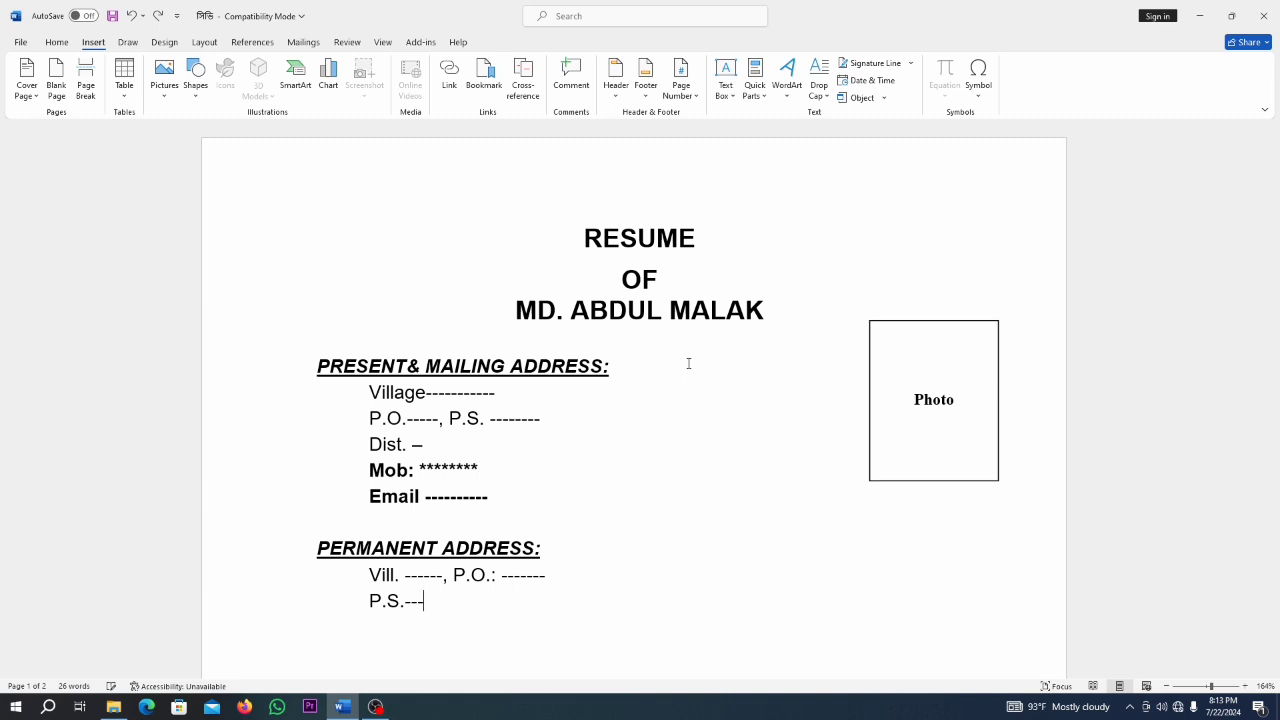
{"action": "type", "text": "----Dist. -------"}
{"action": "key", "text": "Return"}
{"action": "key", "text": "Return"}
{"action": "type", "text": "EDUCA"}
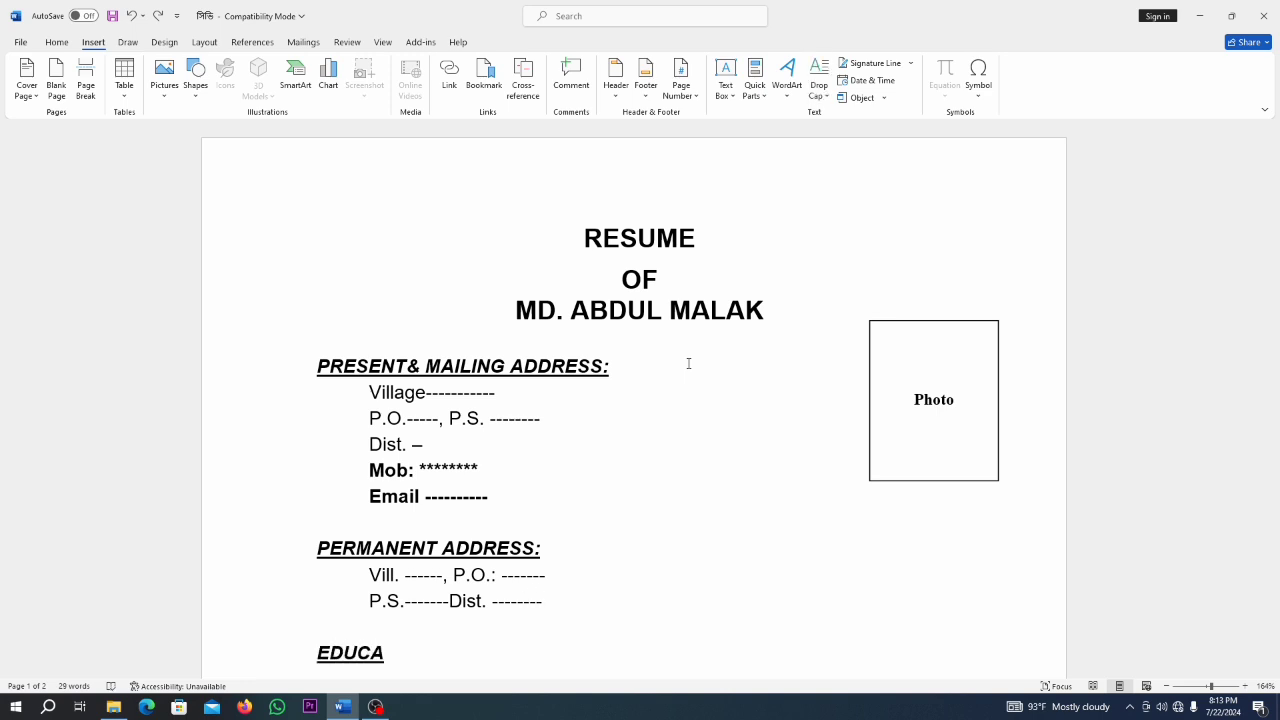
Finish the EDUCATIONAL QUALIFICATION: heading and add the Secondary School Certificate (SSC) line.
{"action": "scroll", "coordinate": [688, 363], "scroll_direction": "down", "scroll_amount": 3}
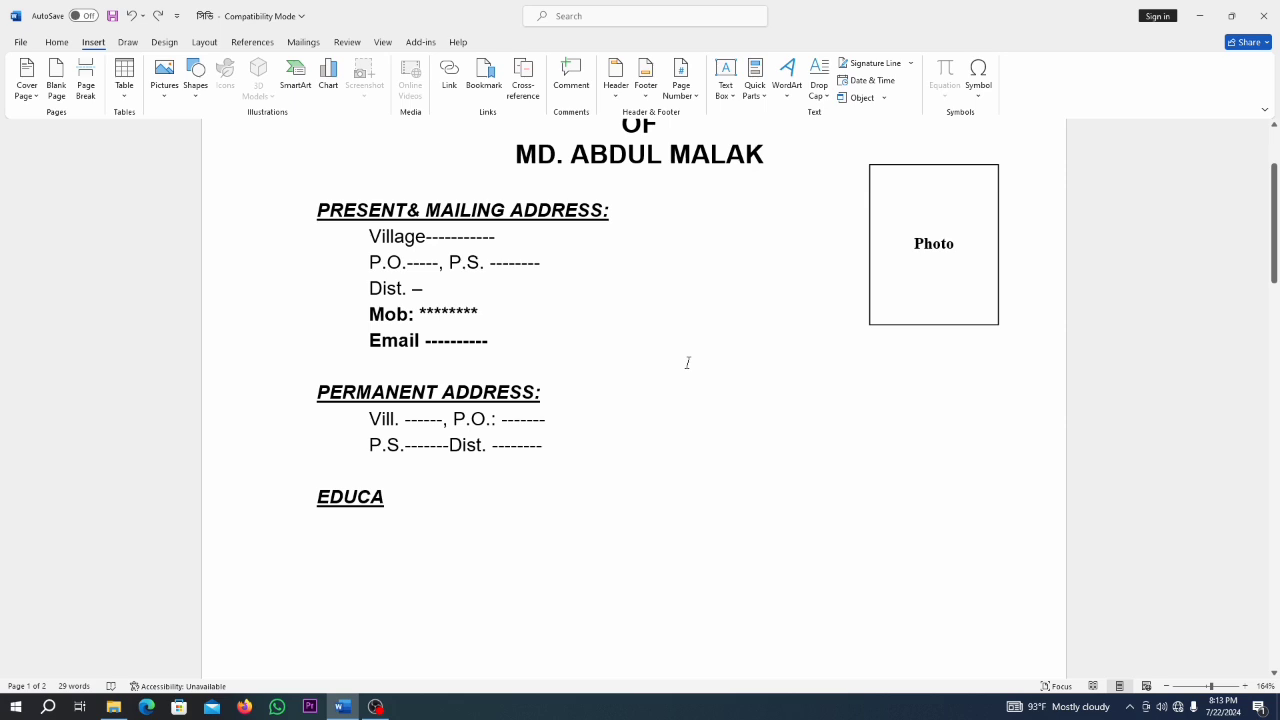
{"action": "scroll", "coordinate": [688, 363], "scroll_direction": "down", "scroll_amount": 1}
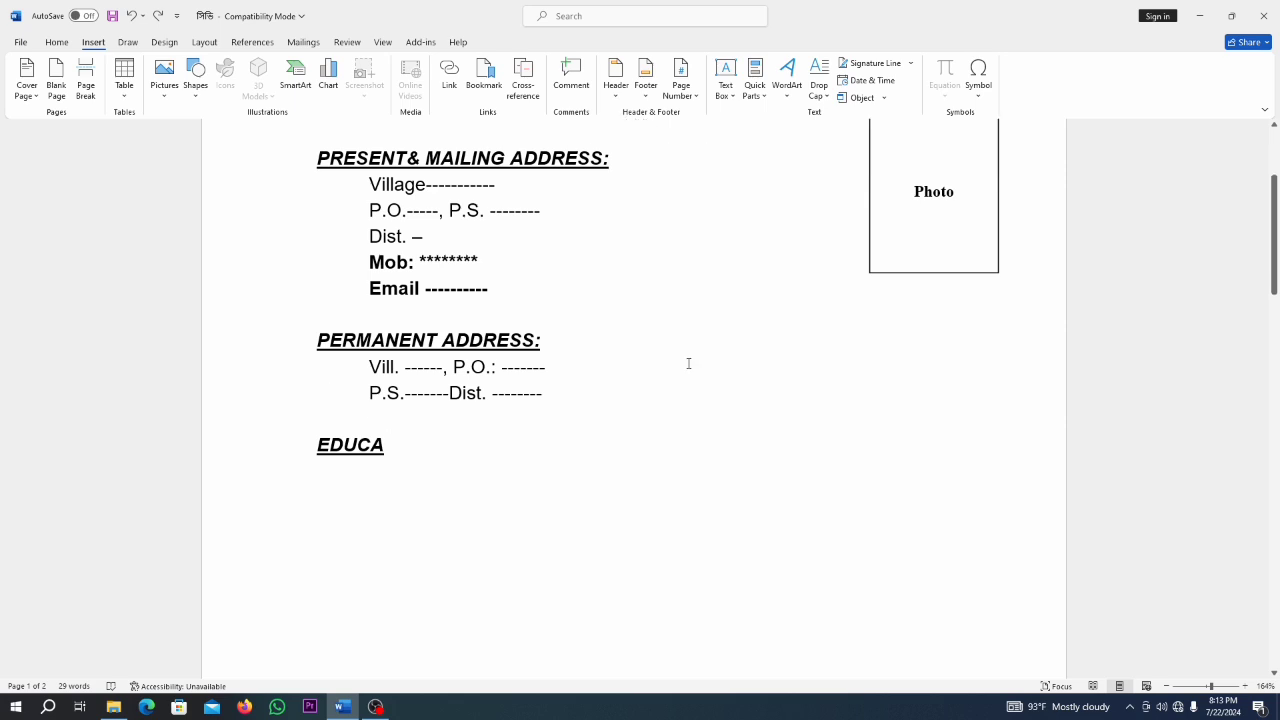
{"action": "type", "text": "TIONAL"}
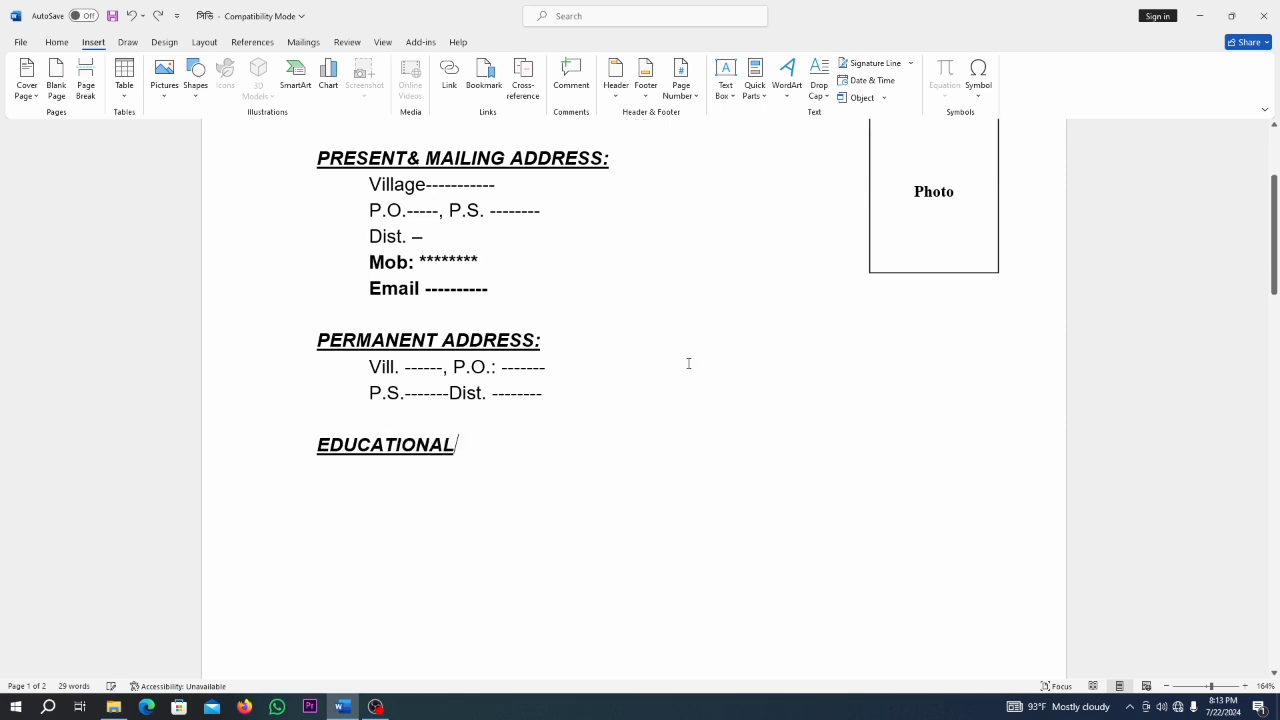
{"action": "type", "text": " QUALI"}
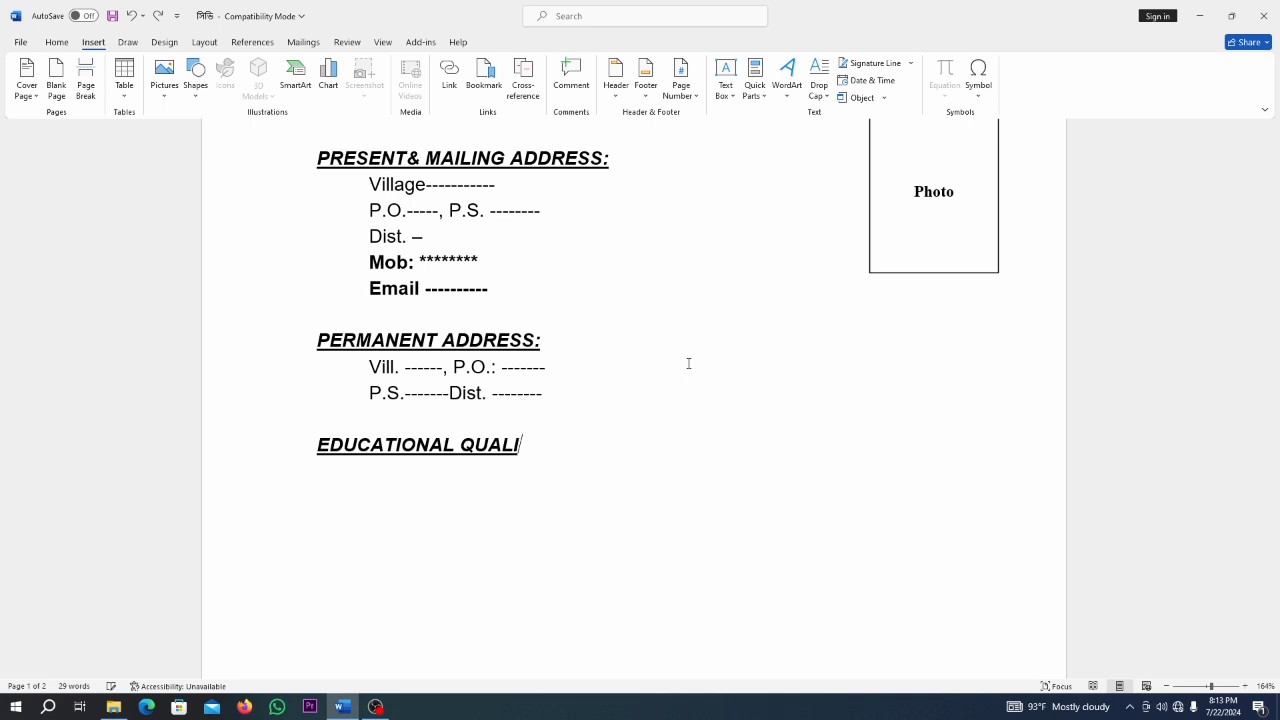
{"action": "type", "text": "FICATION:"}
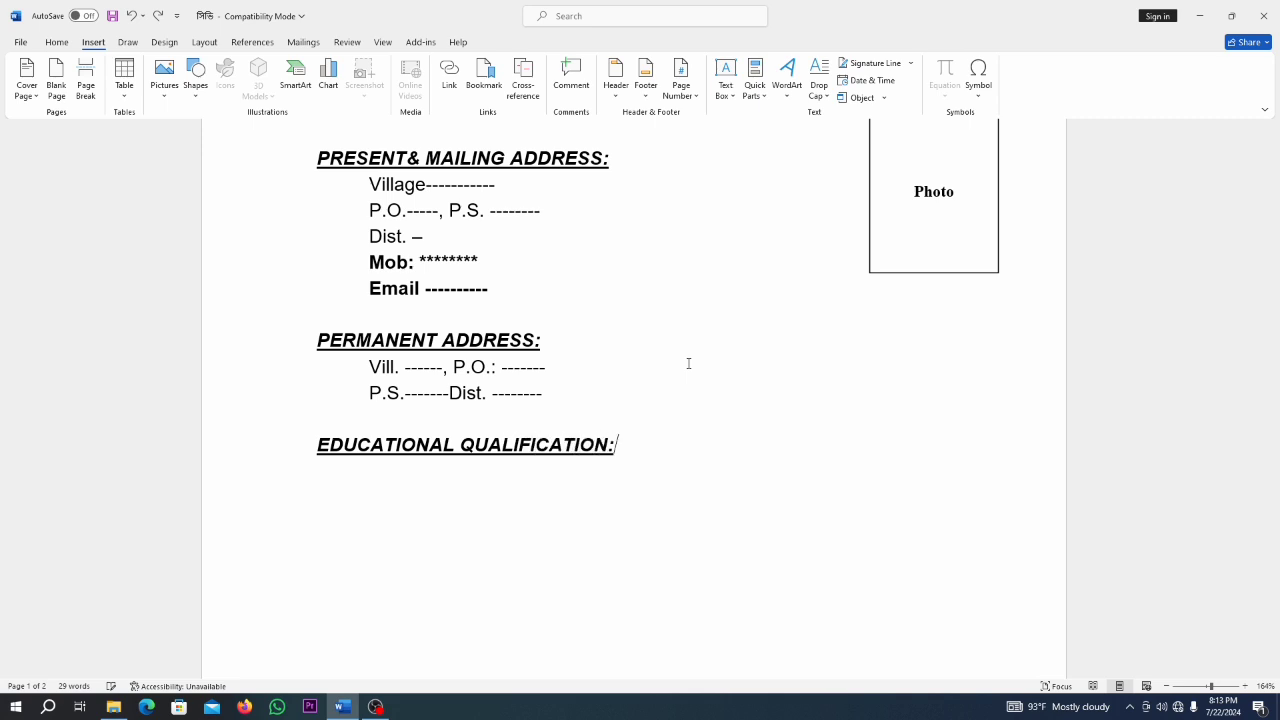
{"action": "key", "text": "Return"}
{"action": "type", "text": "Secondary"}
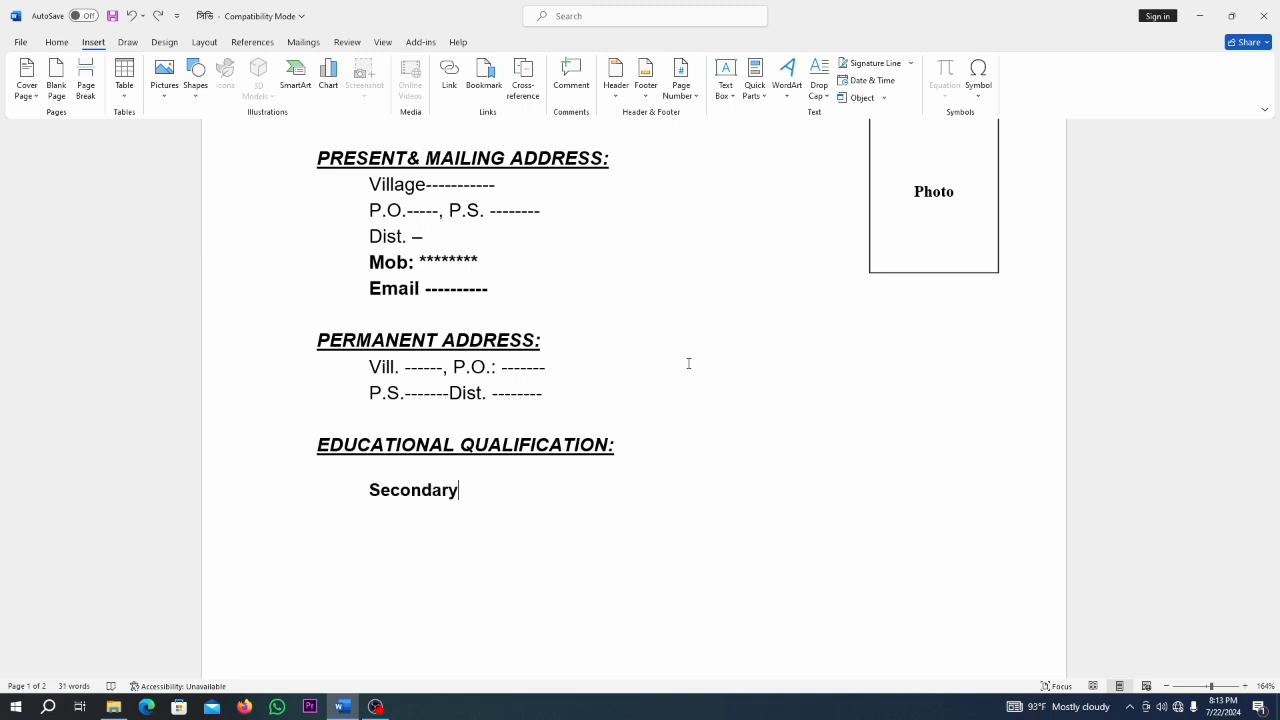
{"action": "type", "text": " School Certifica"}
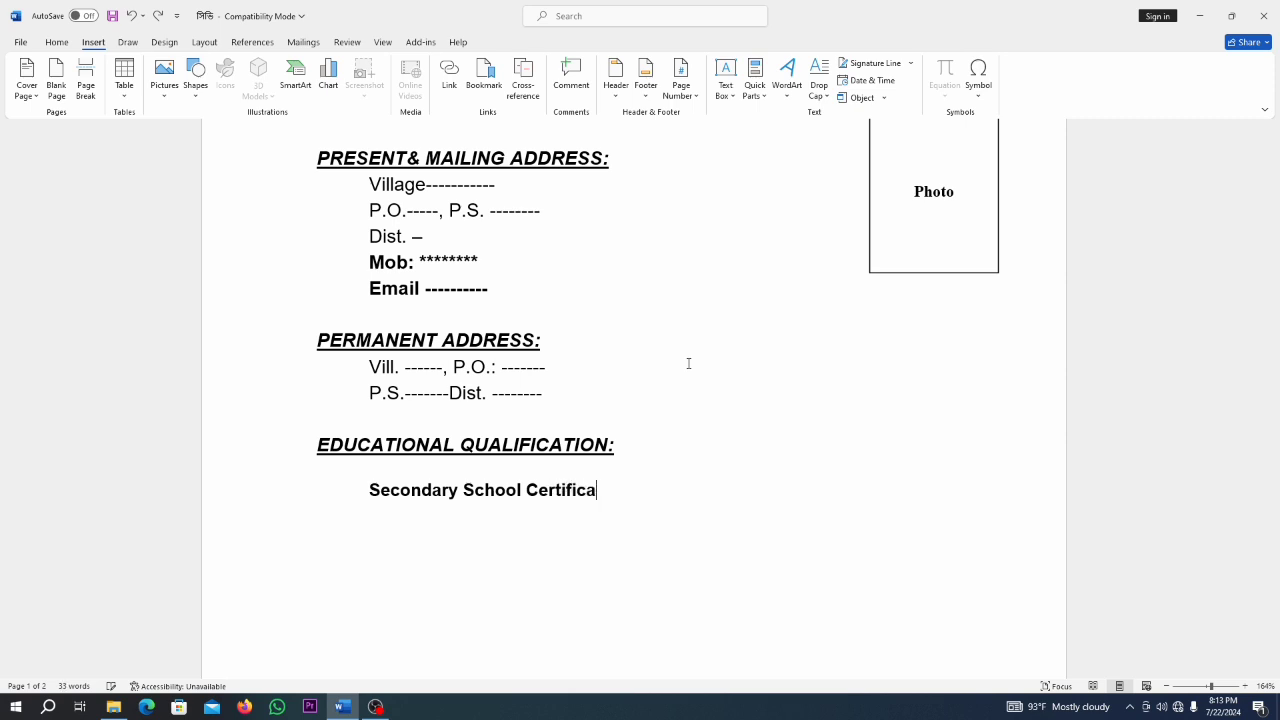
{"action": "type", "text": "te (SSC)"}
Add tab-aligned Year, Group and Institution labels with colons under the SSC entry.
{"action": "key", "text": "Return"}
{"action": "key", "text": "Tab"}
{"action": "type", "text": "Year\t"}
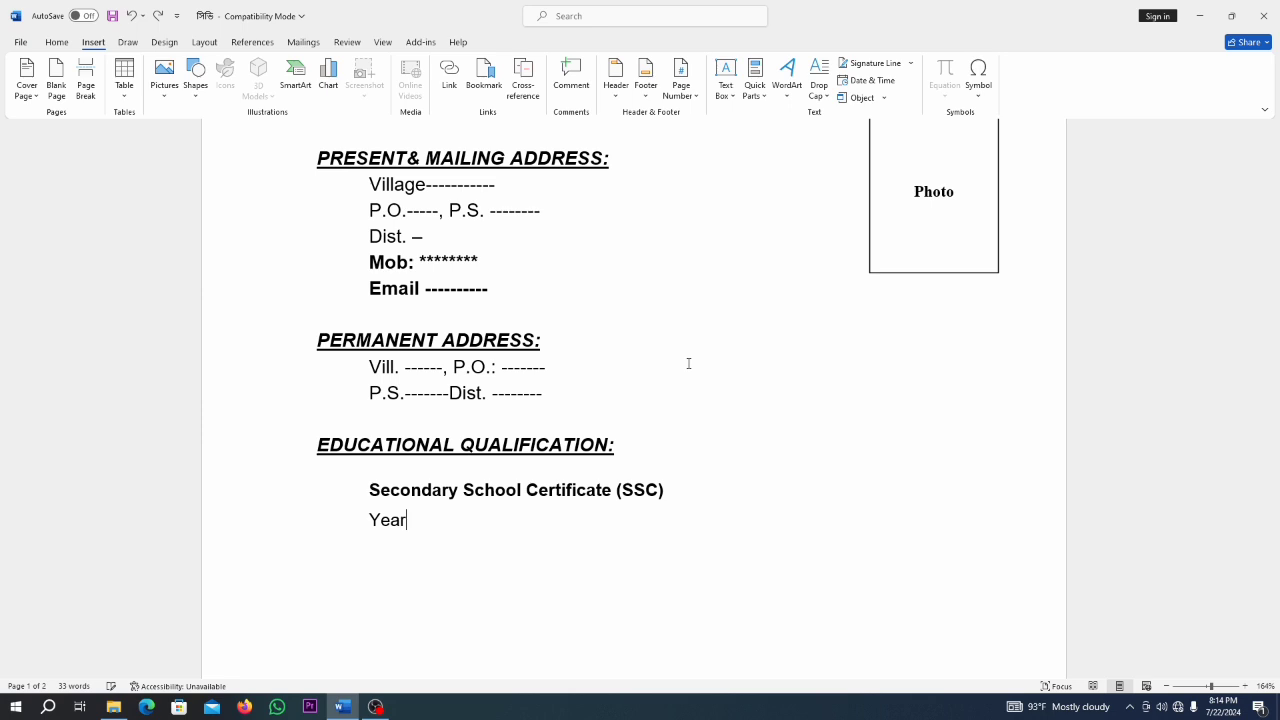
{"action": "type", "text": ":"}
{"action": "key", "text": "Return"}
{"action": "type", "text": "Group"}
{"action": "key", "text": "Tab"}
{"action": "type", "text": ":"}
{"action": "key", "text": "Return"}
{"action": "type", "text": "Institution "}
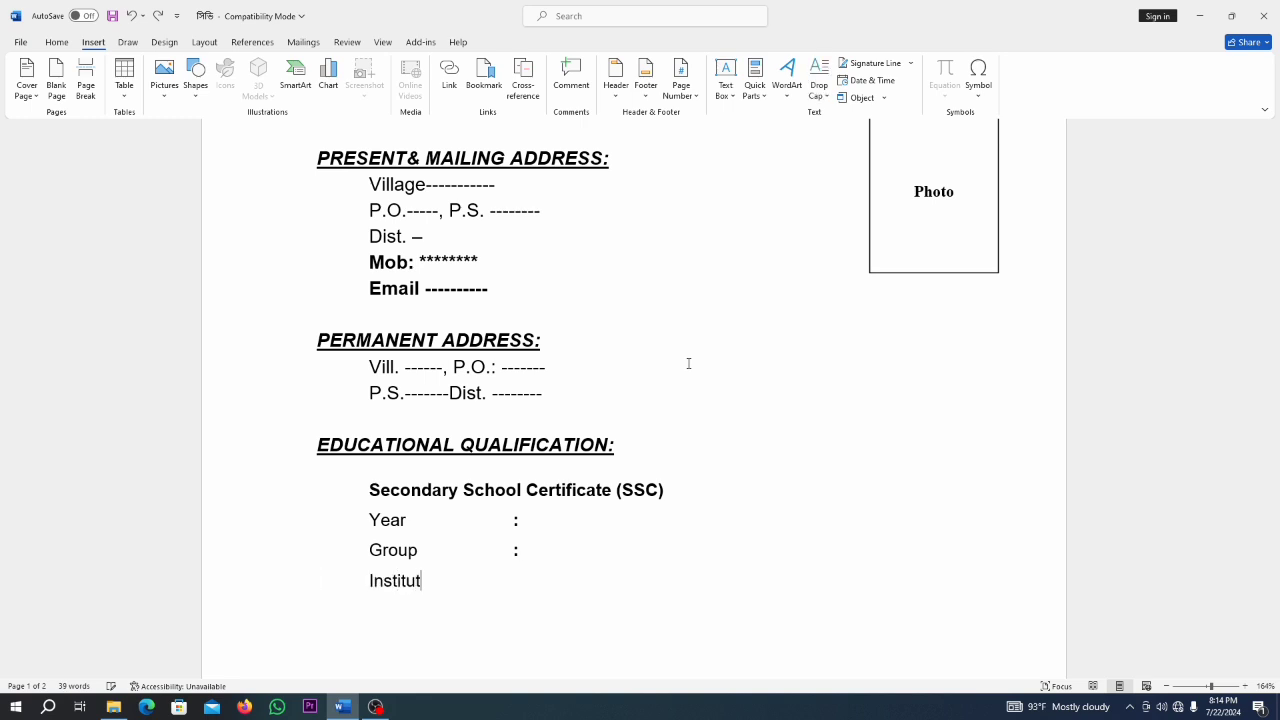
{"action": "type", "text": ":"}
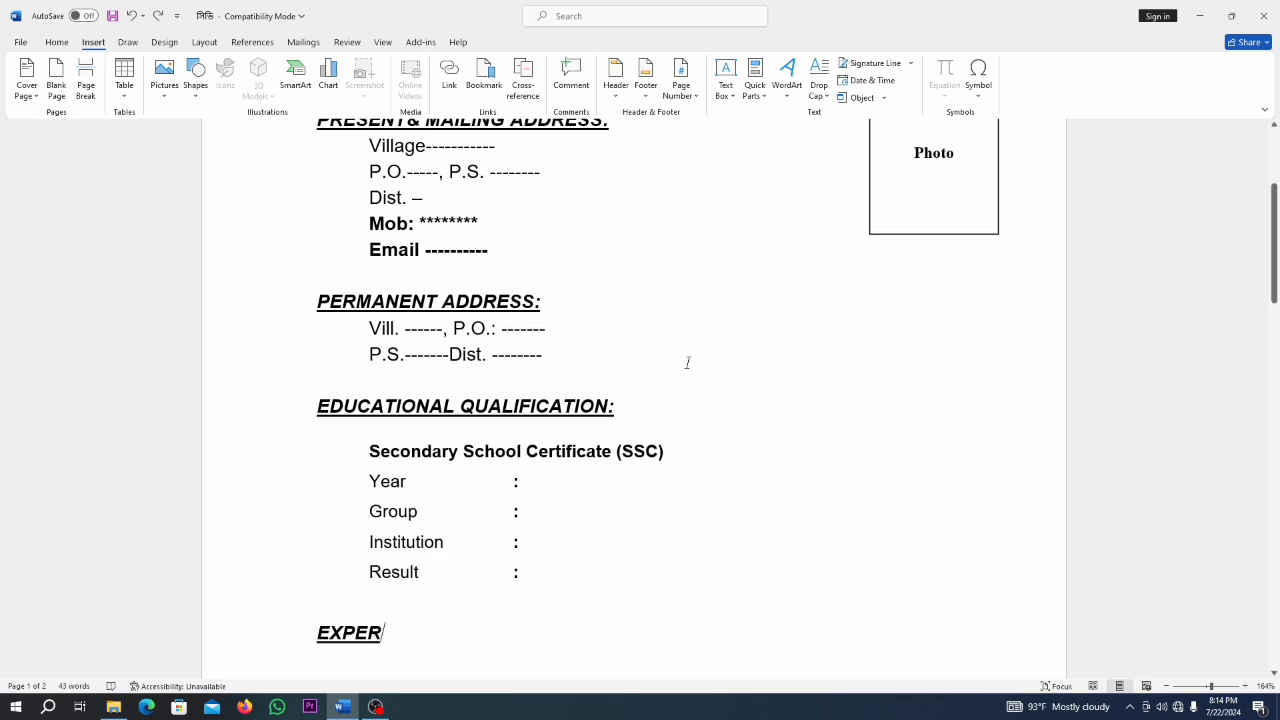
Complete the EXPERIENCE heading with two numbered MPO jobs (3 and 2 years), then type PERSONAL INFORMATION.
{"action": "type", "text": "IE"}
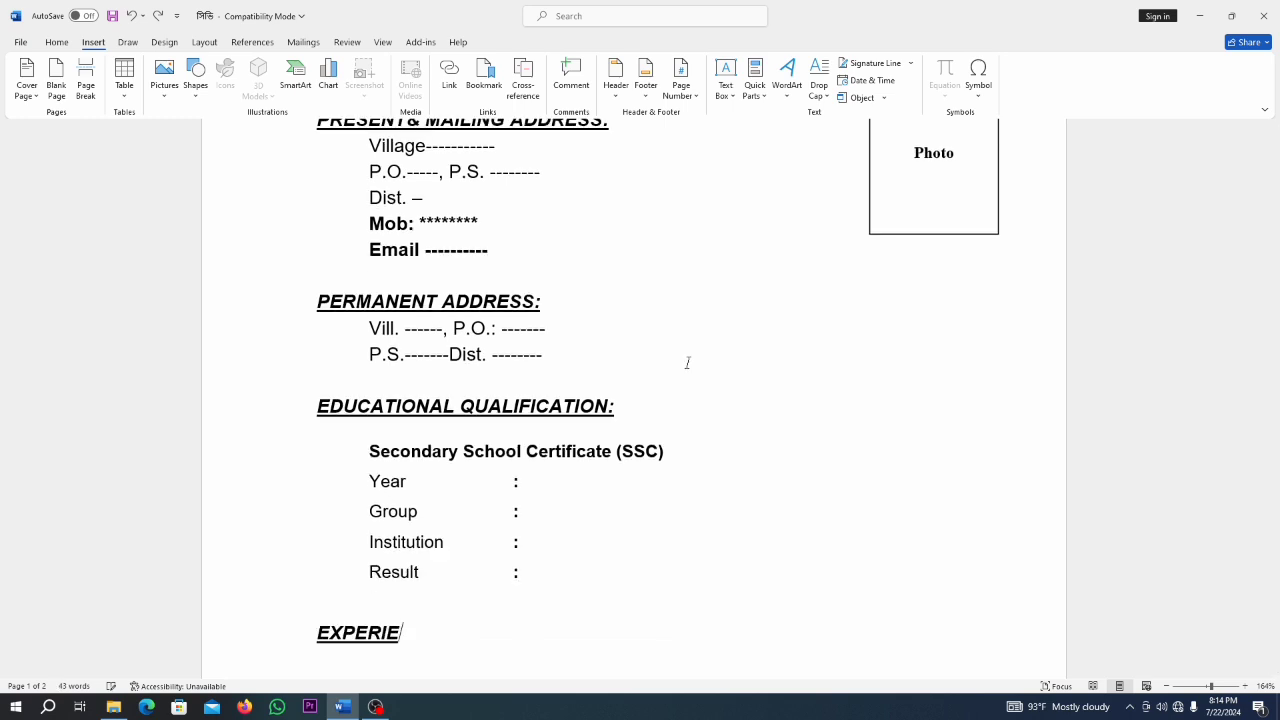
{"action": "type", "text": "NCE"}
{"action": "key", "text": "Return"}
{"action": "key", "text": "Return"}
{"action": "key", "text": "Tab"}
{"action": "type", "text": "1."}
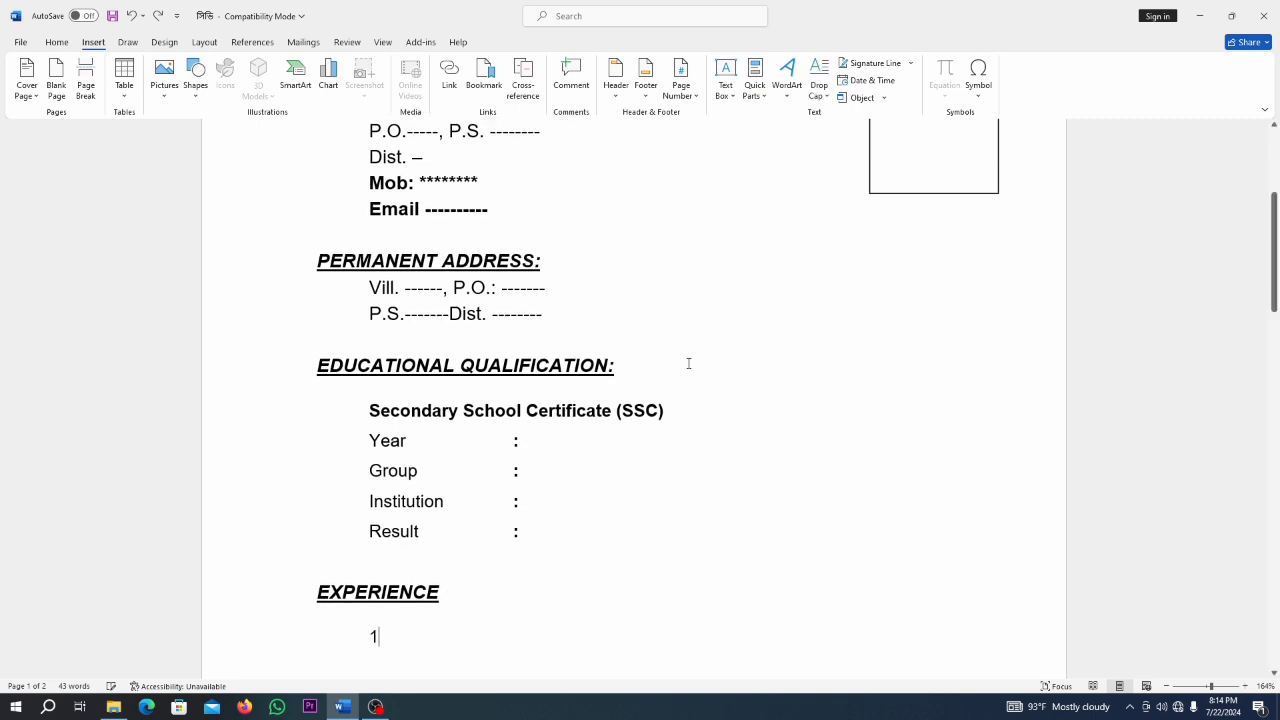
{"action": "type", "text": " Worked as MPO under Pharmadesh Laboratories Ltd."}
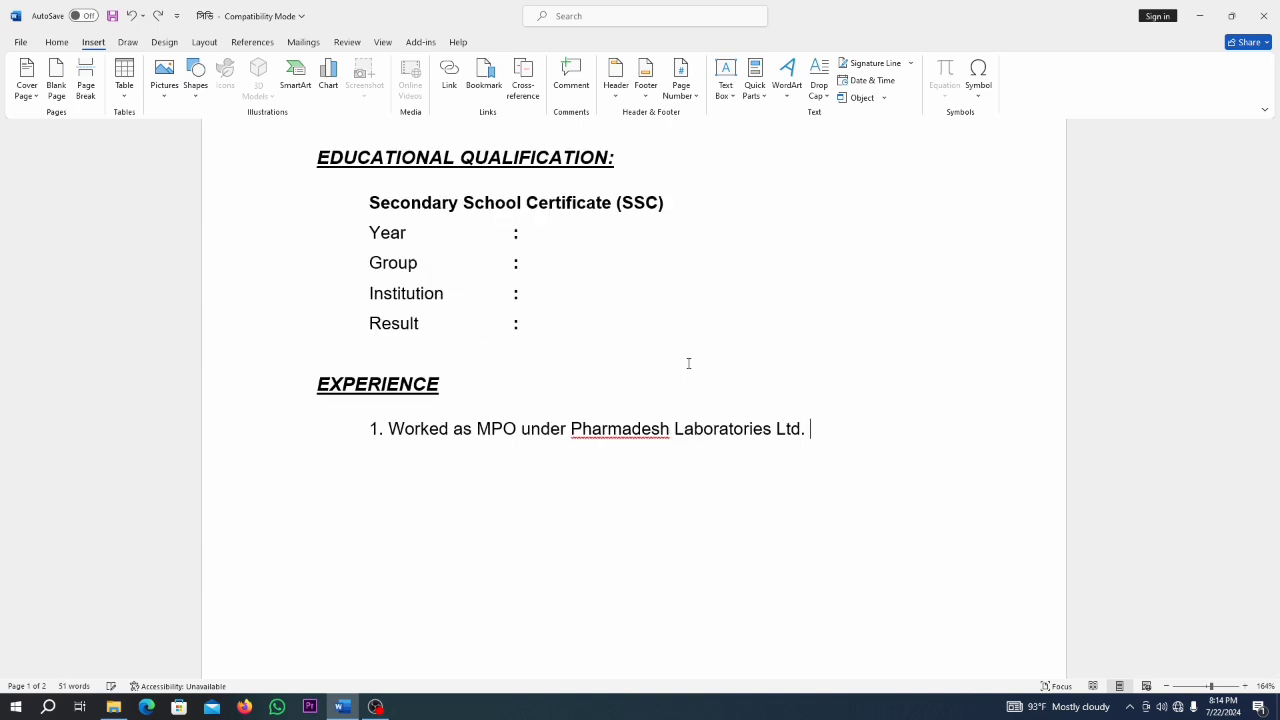
{"action": "type", "text": "for about 3 Yea"}
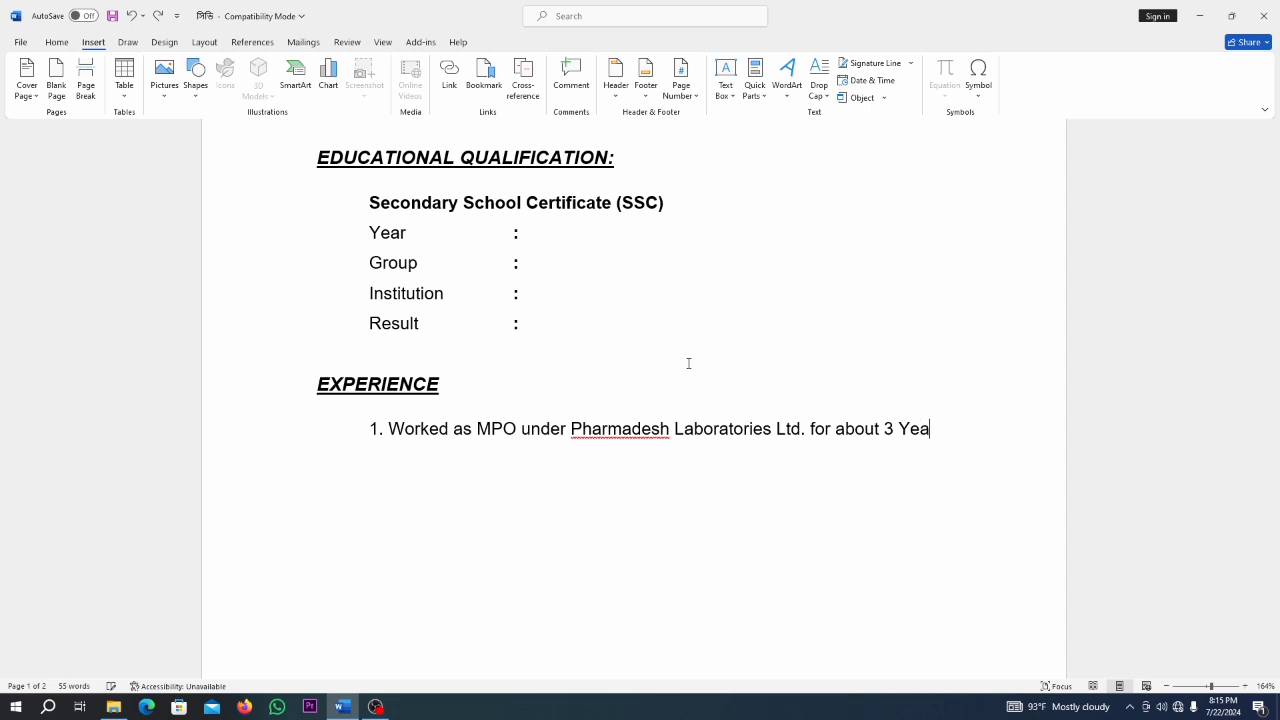
{"action": "type", "text": "rs."}
{"action": "key", "text": "Return"}
{"action": "type", "text": "Worked as MPO under Concord Pharmaceutical Ltd. for ab"}
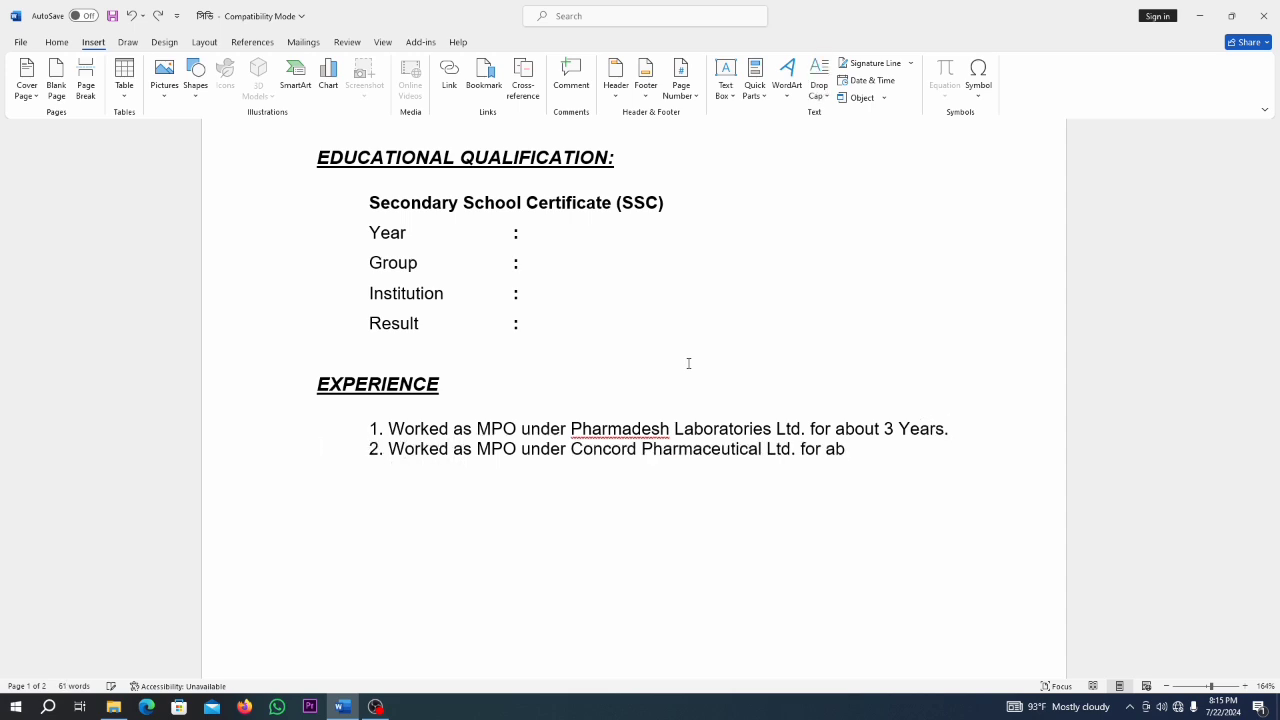
{"action": "type", "text": "out 2 Years"}
{"action": "type", "text": "."}
{"action": "key", "text": "Return"}
{"action": "key", "text": "Return"}
{"action": "type", "text": "P"}
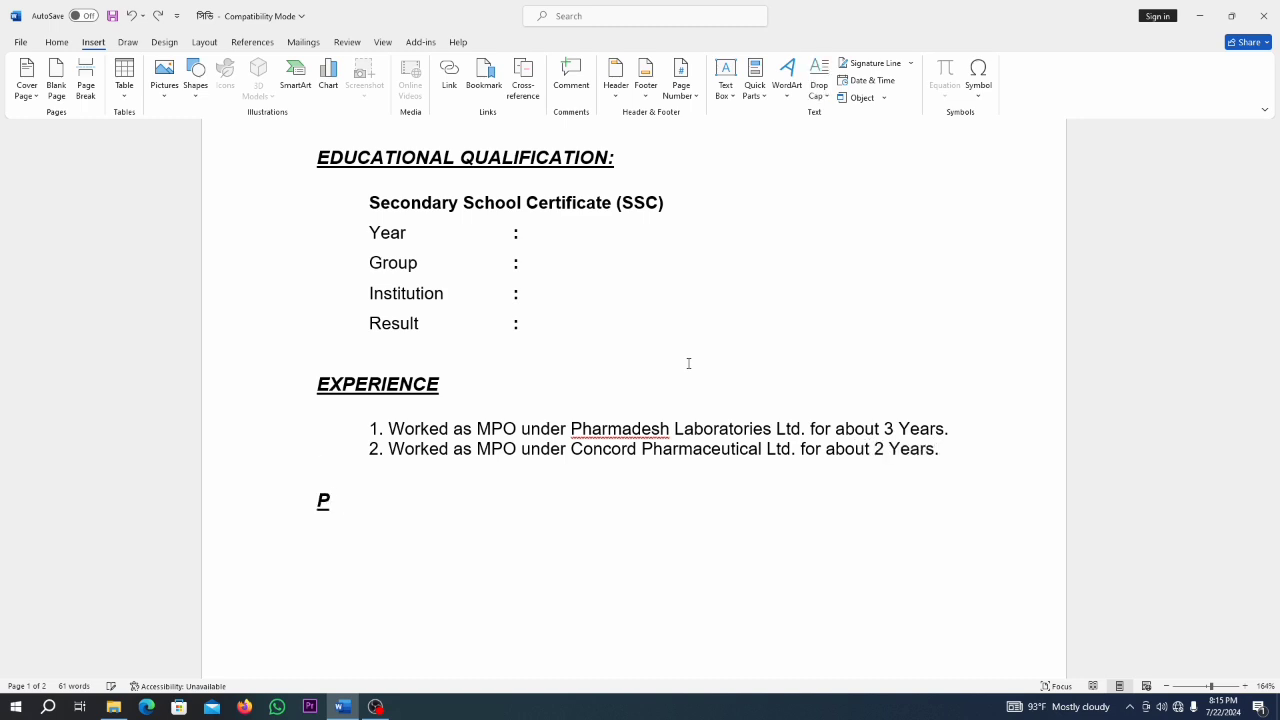
{"action": "type", "text": "ERSONA"}
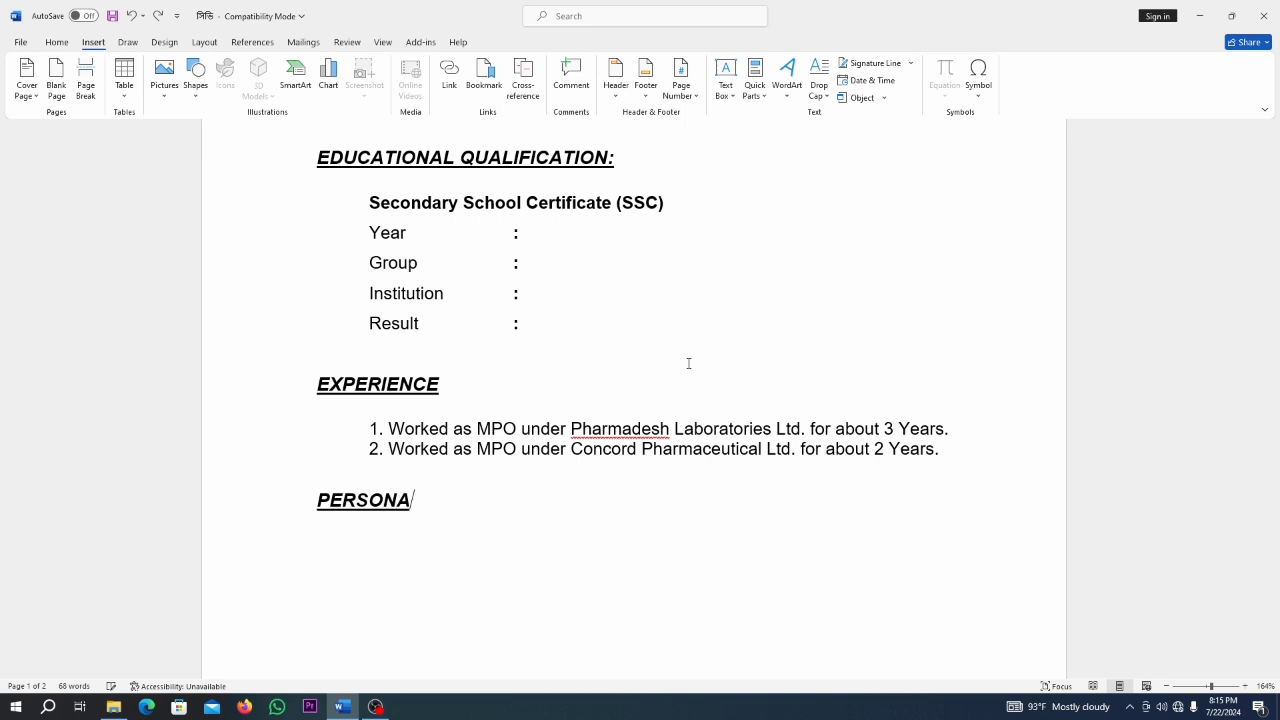
{"action": "type", "text": "L INFO"}
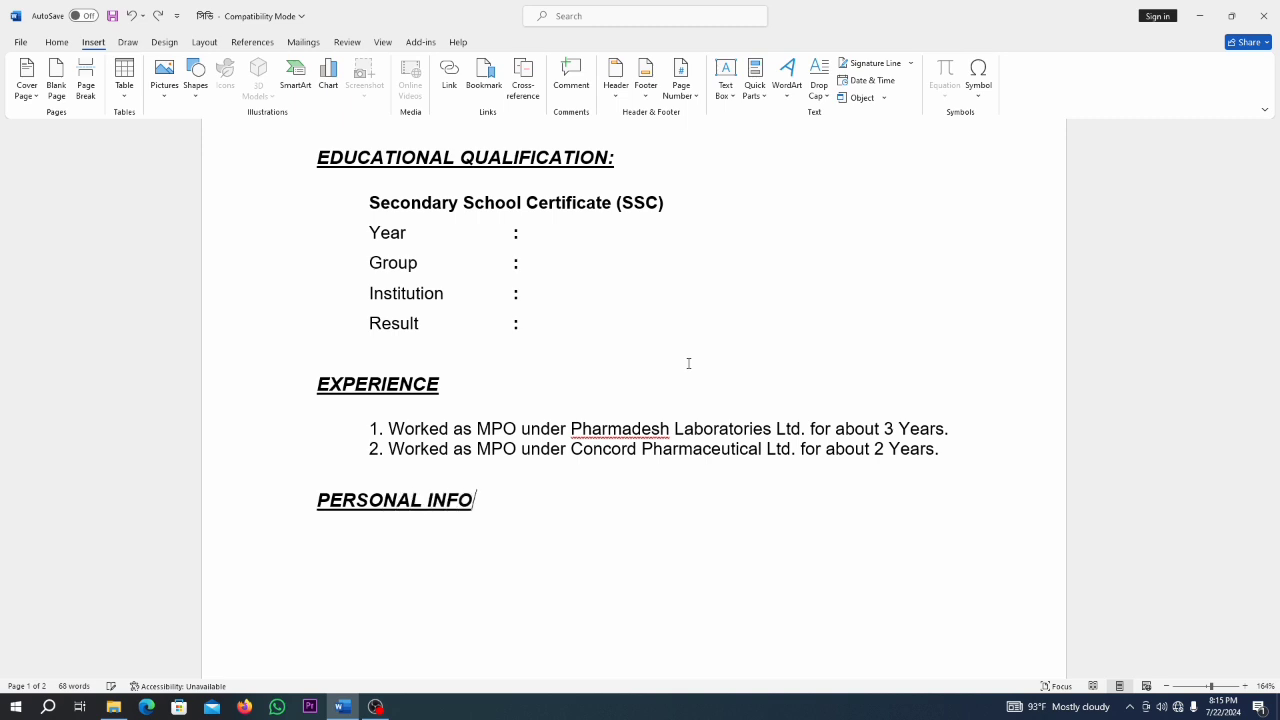
{"action": "type", "text": "RMATION"}
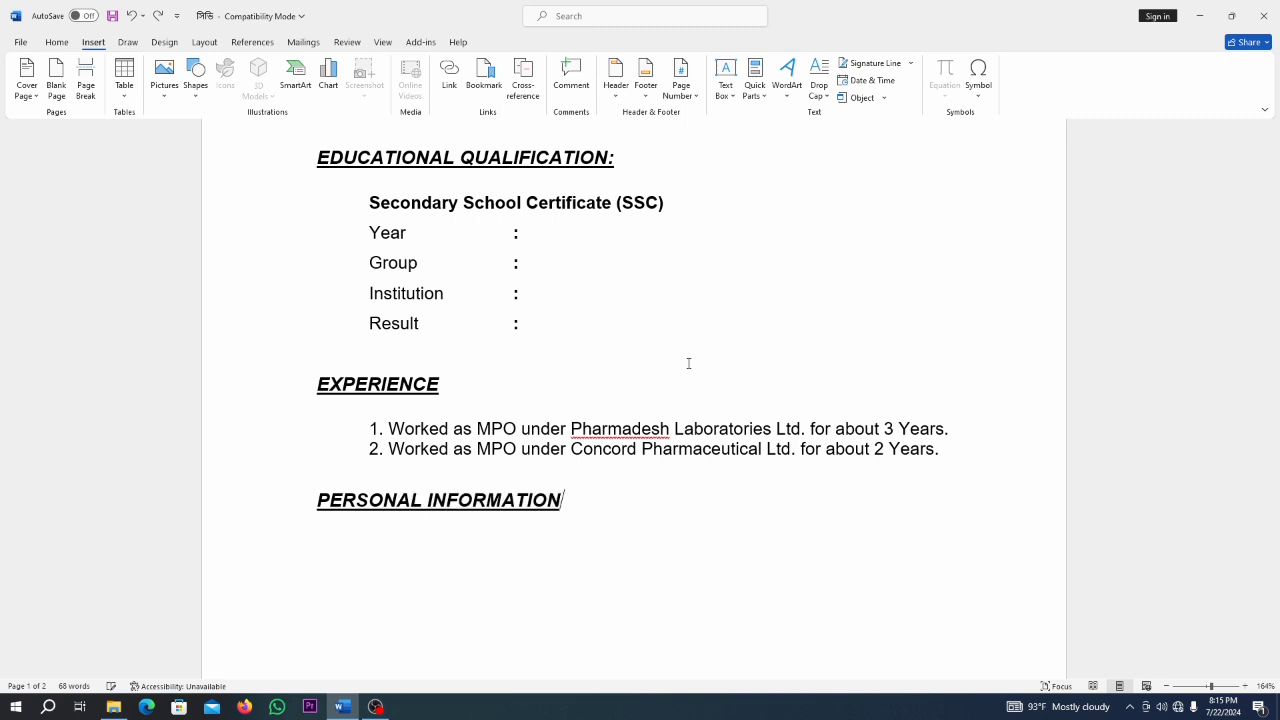
Add indented Name, Father's Name and Mother's Name lines with colons under PERSONAL INFORMATION.
{"action": "key", "text": "Return"}
{"action": "key", "text": "Tab"}
{"action": "type", "text": "Name"}
{"action": "type", "text": ":"}
{"action": "key", "text": "Return"}
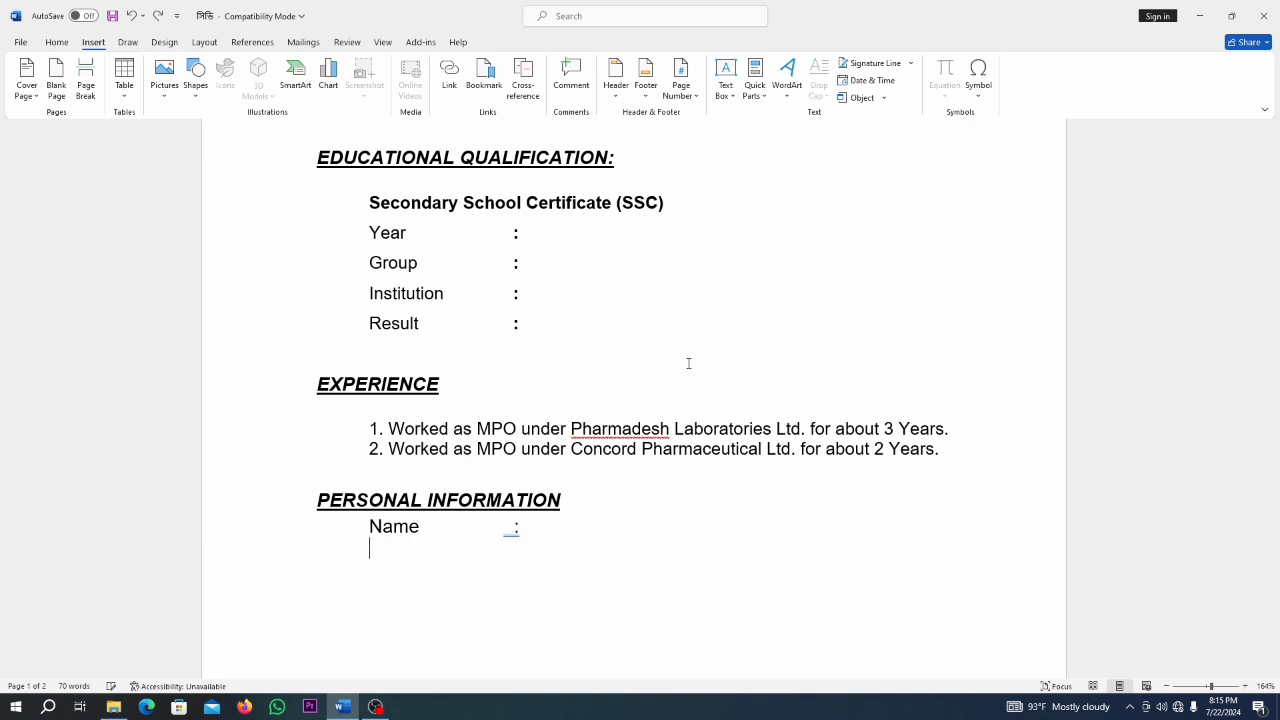
{"action": "type", "text": "Father"}
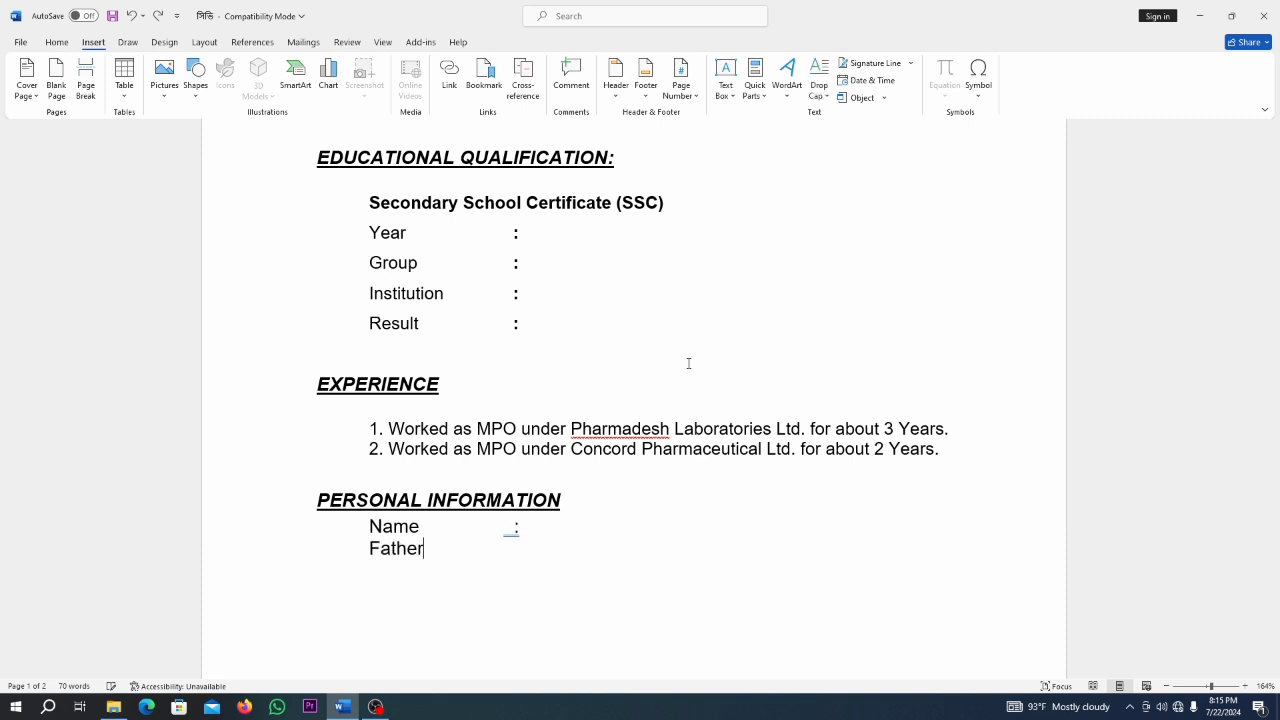
{"action": "type", "text": "'s Name    : ----"}
{"action": "key", "text": "Return"}
{"action": "type", "text": "Mo"}
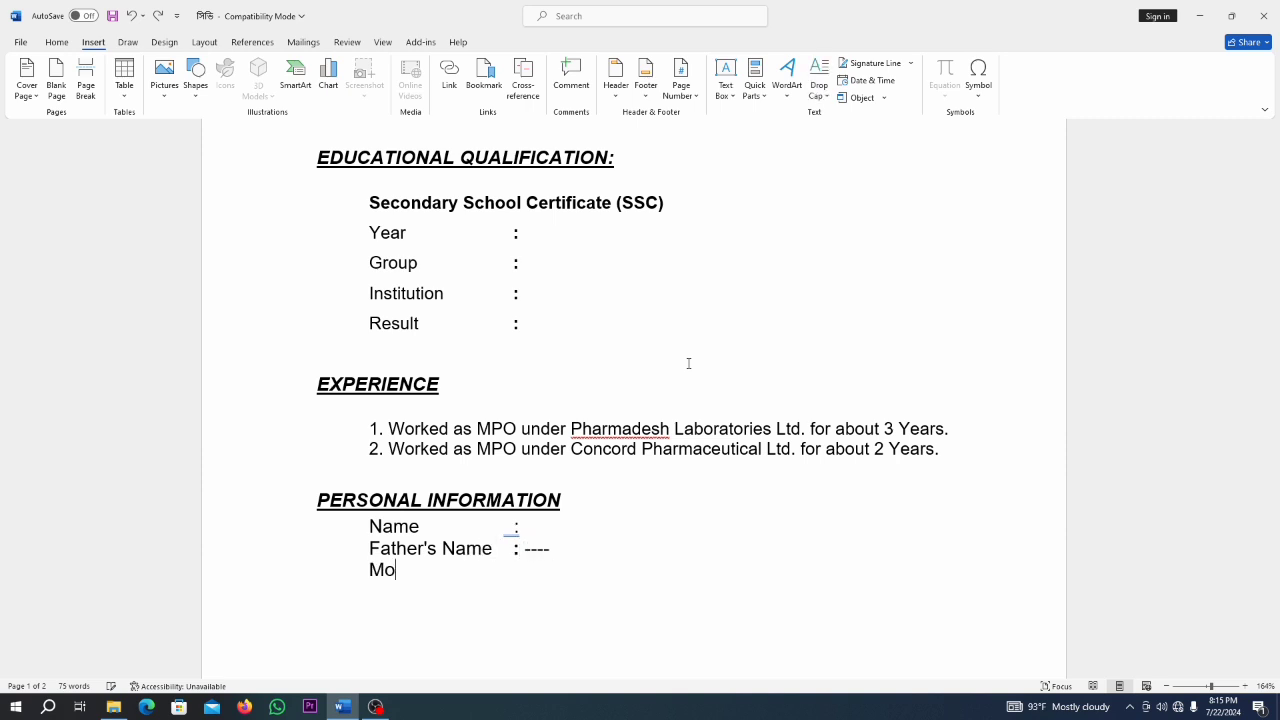
{"action": "type", "text": "ther's Name : ---"}
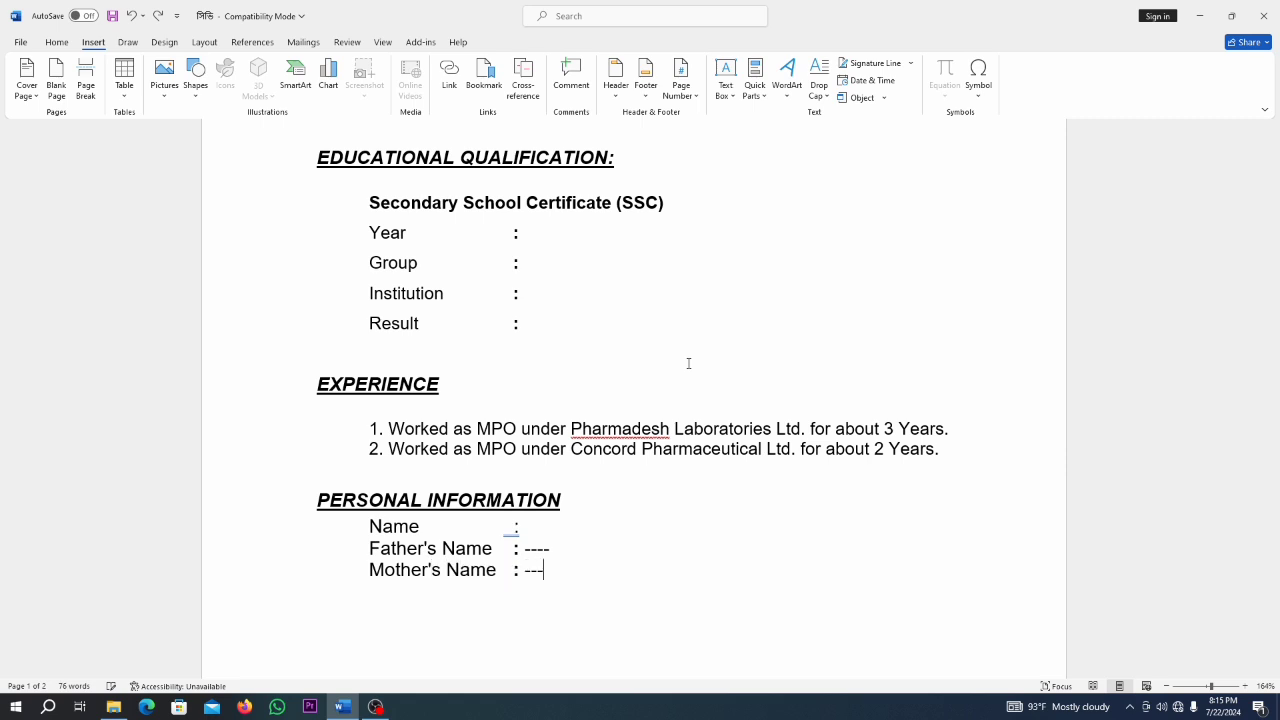
{"action": "key", "text": "Return"}
{"action": "key", "text": "Tab"}
{"action": "type", "text": "Date of Birth"}
{"action": "key", "text": "Tab"}
{"action": "type", "text": ":"}
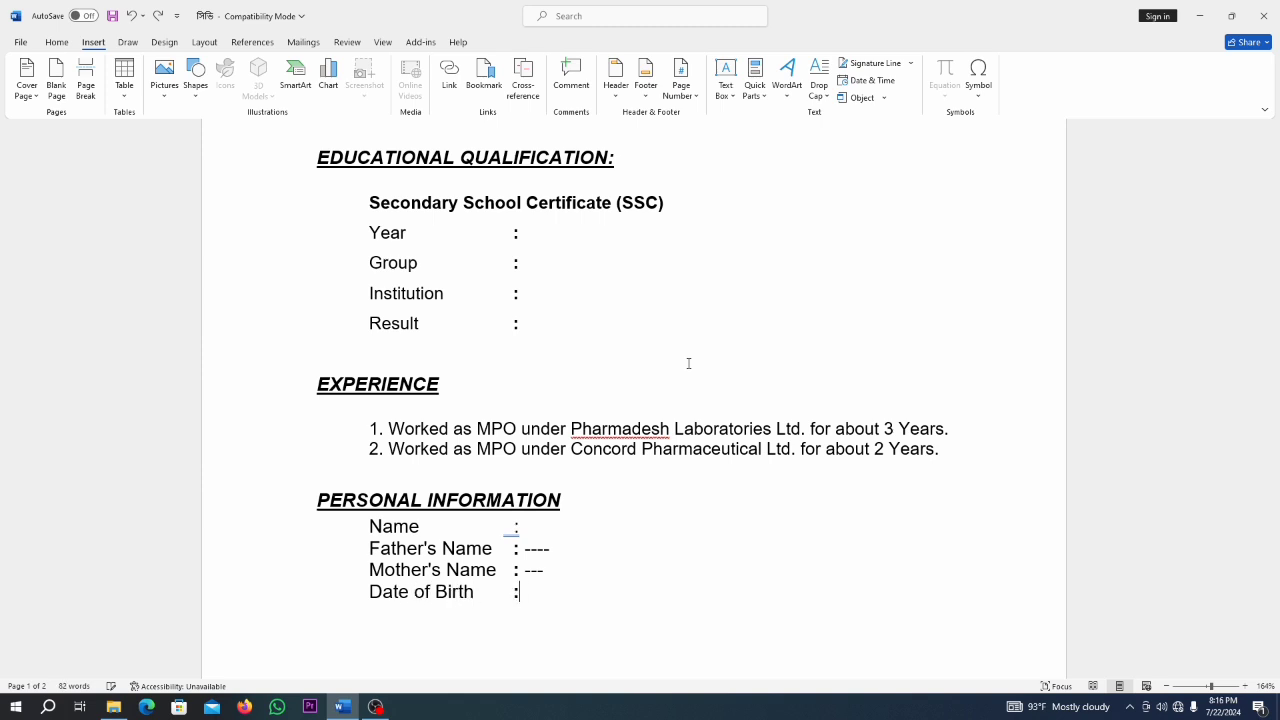
{"action": "key", "text": "Return"}
{"action": "type", "text": "N"}
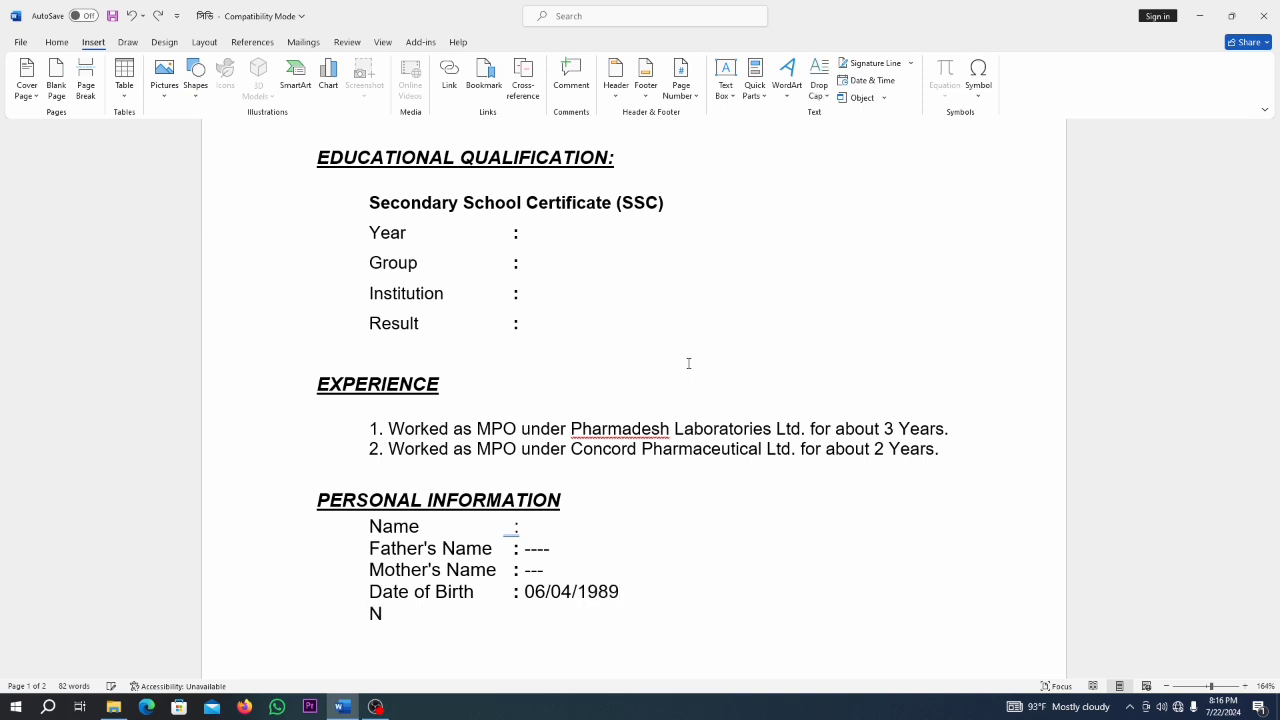
{"action": "type", "text": "ationality\t: Bangl"}
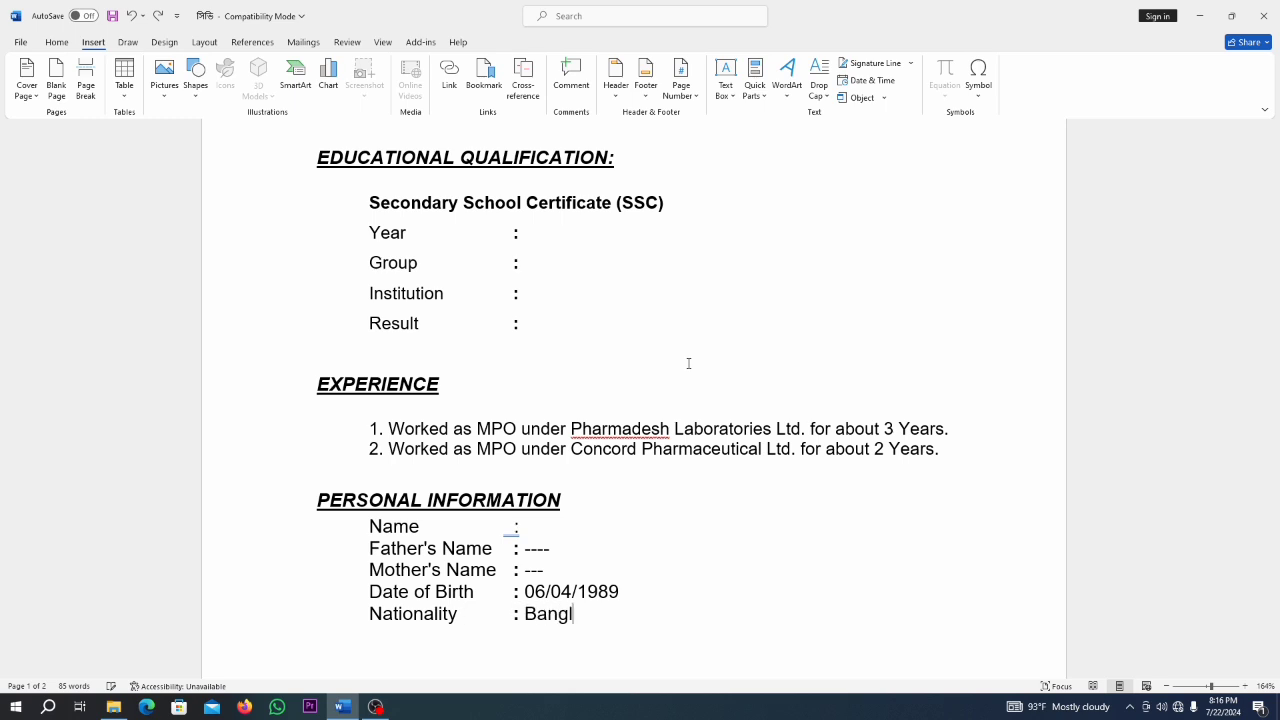
{"action": "type", "text": "adeshi (By Bi"}
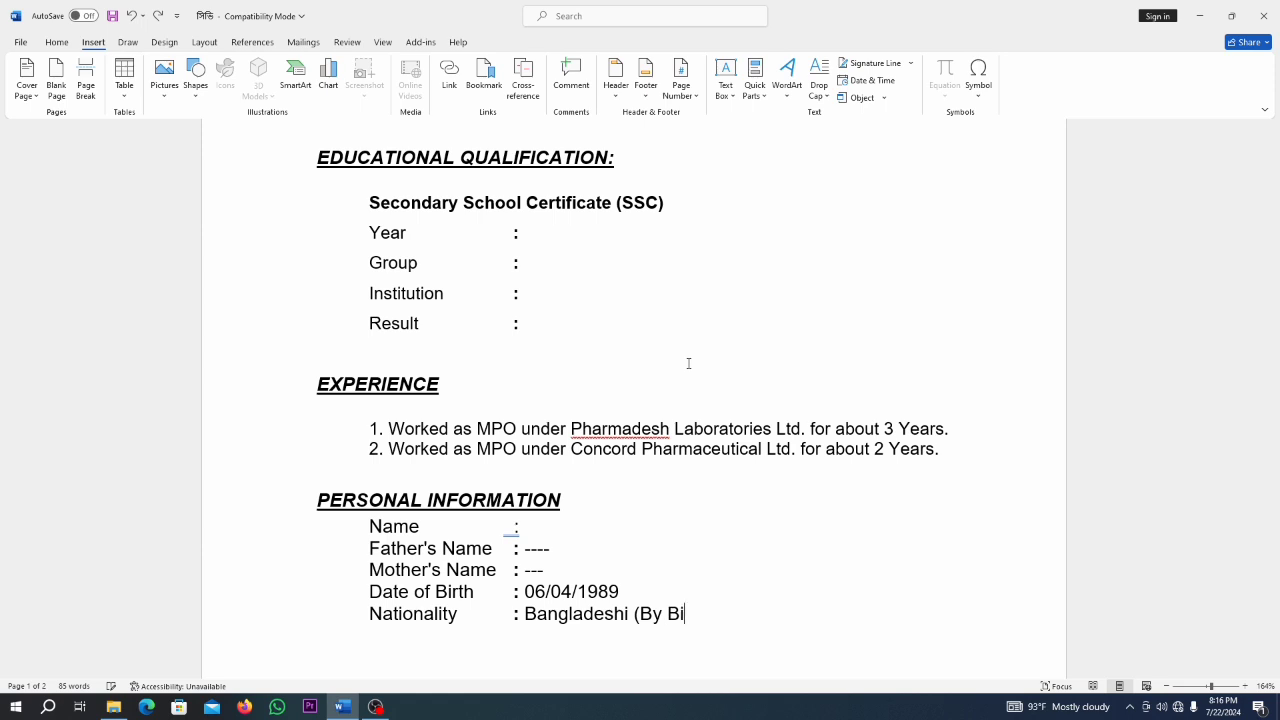
{"action": "type", "text": "rth)"}
{"action": "key", "text": "Return"}
{"action": "type", "text": "Religion"}
{"action": "key", "text": "Tab"}
{"action": "type", "text": ": Isl"}
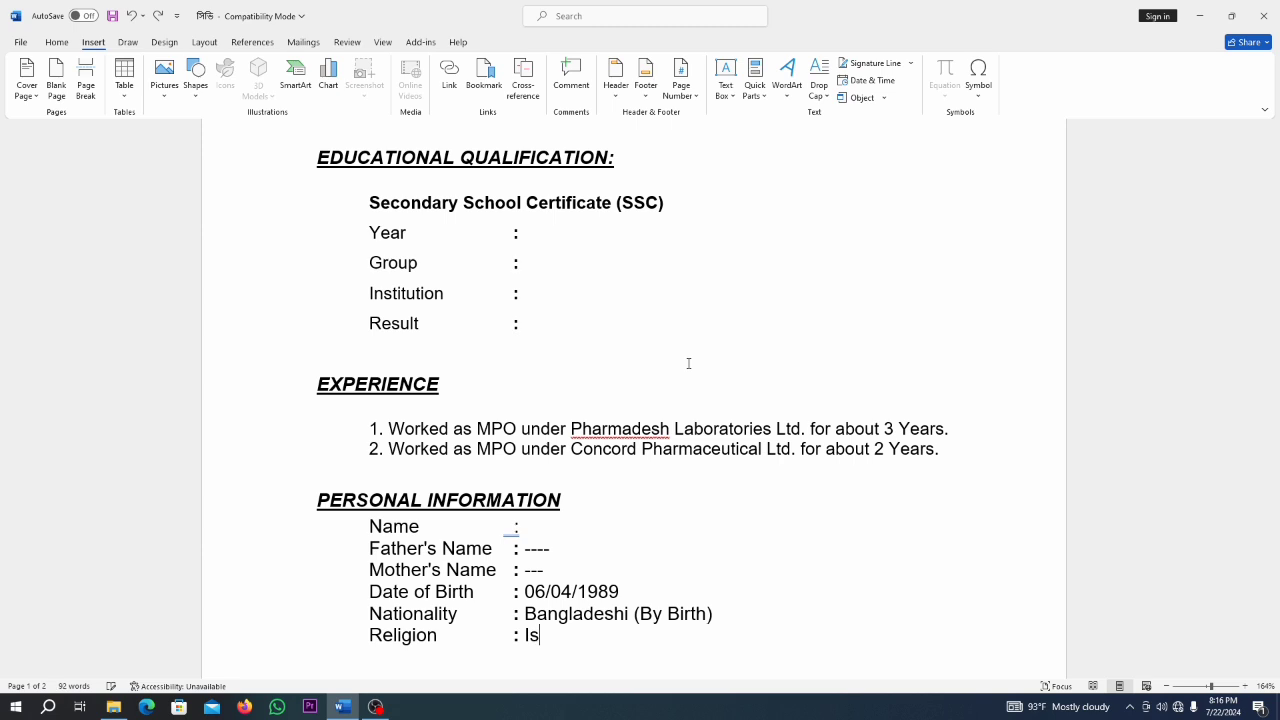
{"action": "type", "text": "am"}
{"action": "key", "text": "Return"}
{"action": "type", "text": "Marital"}
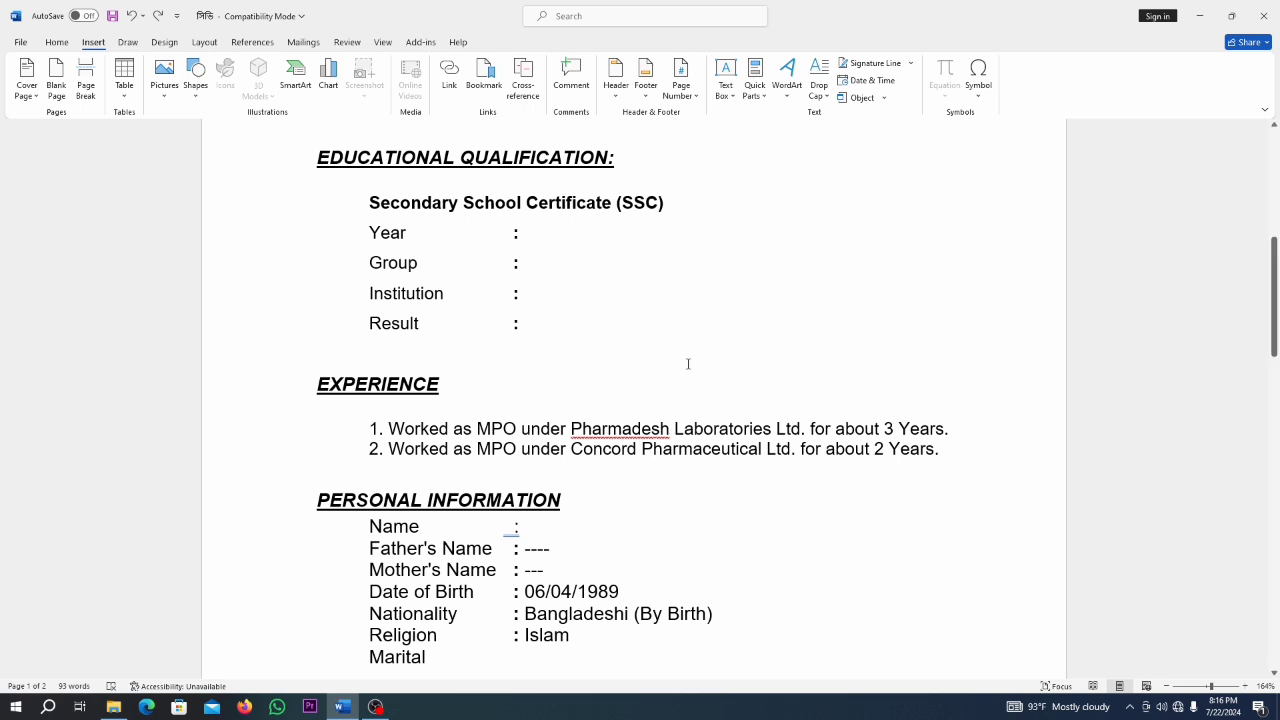
Complete Marital Status: Married and Sex: Male, then type an underscore signature line.
{"action": "scroll", "coordinate": [688, 365], "scroll_direction": "down", "scroll_amount": 5}
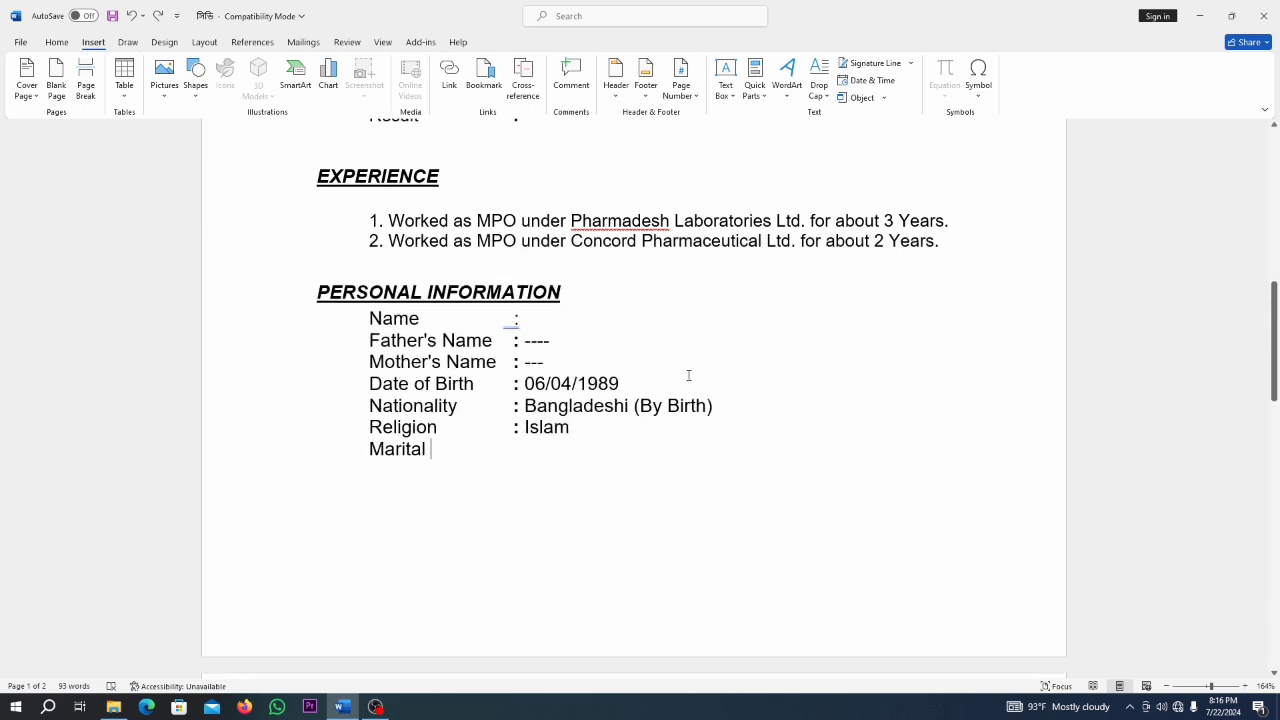
{"action": "type", "text": "Status"}
{"action": "key", "text": "Tab"}
{"action": "type", "text": ": M"}
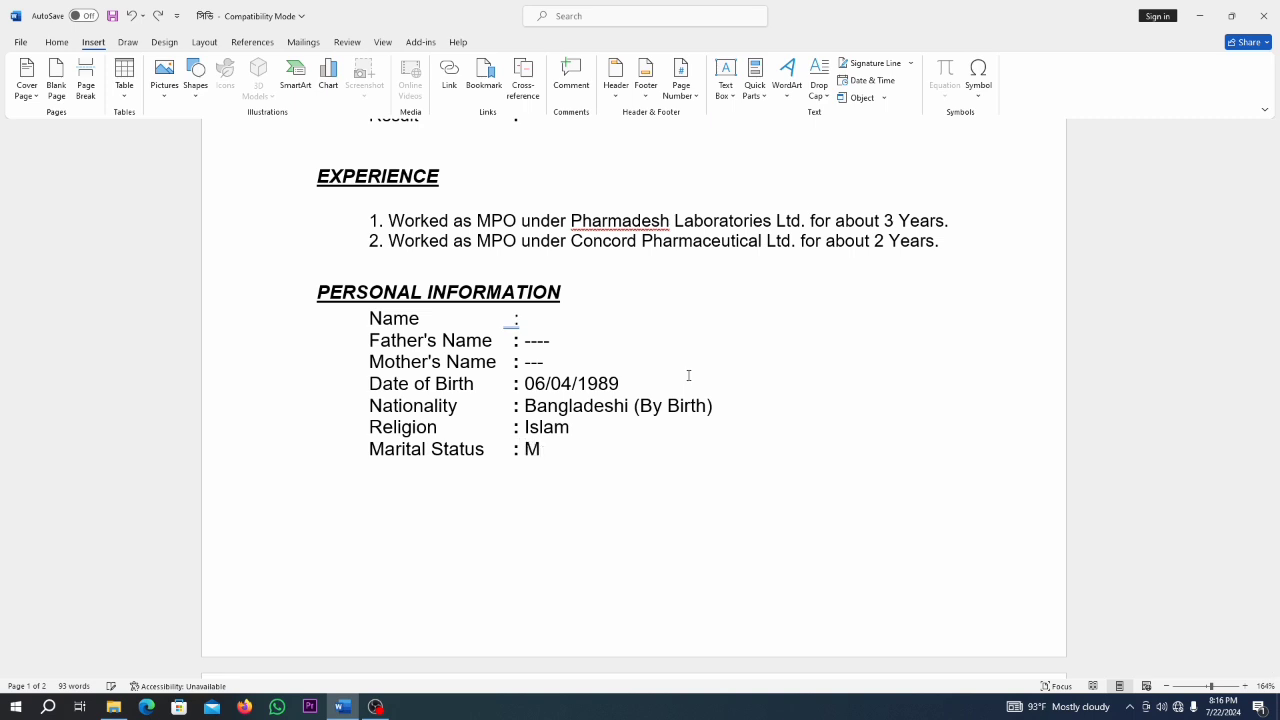
{"action": "type", "text": "arried"}
{"action": "key", "text": "Return"}
{"action": "type", "text": "Sex              : Male"}
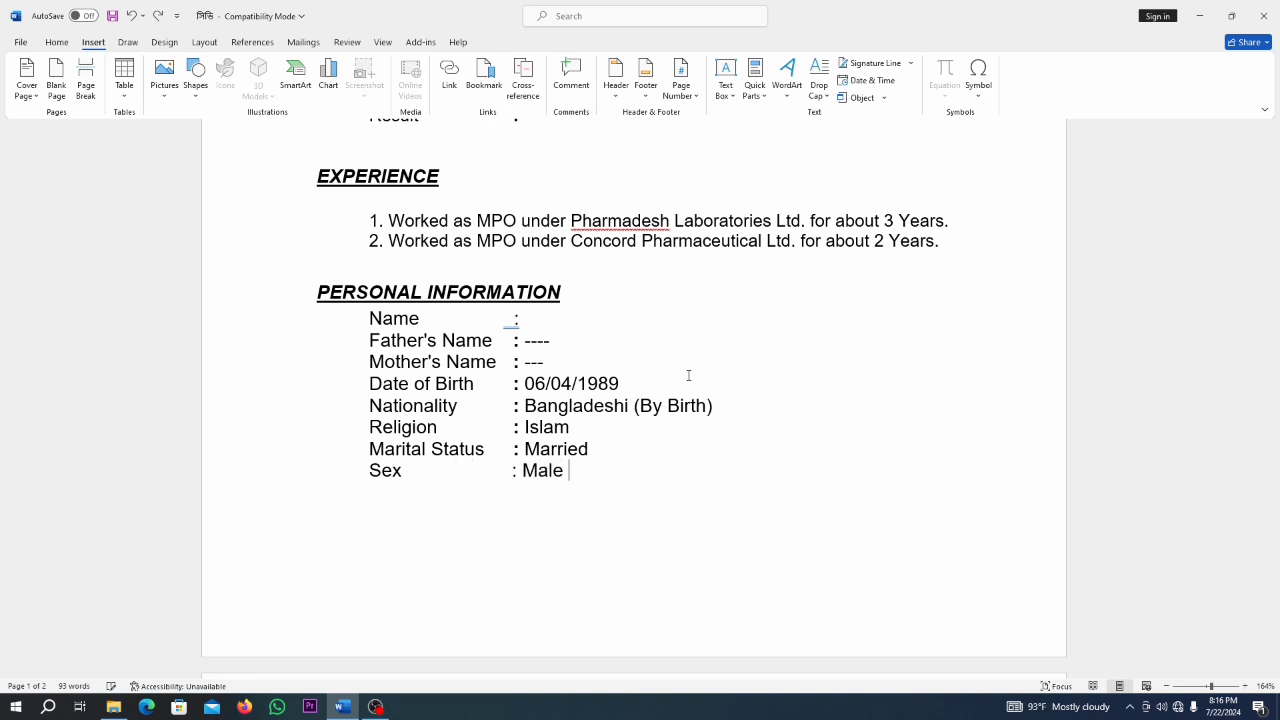
{"action": "key", "text": "Return"}
{"action": "key", "text": "Return"}
{"action": "type", "text": "_____________"}
Add the applicant's name and a Date: line under the signature, removing stray page-2 text.
{"action": "key", "text": "Return"}
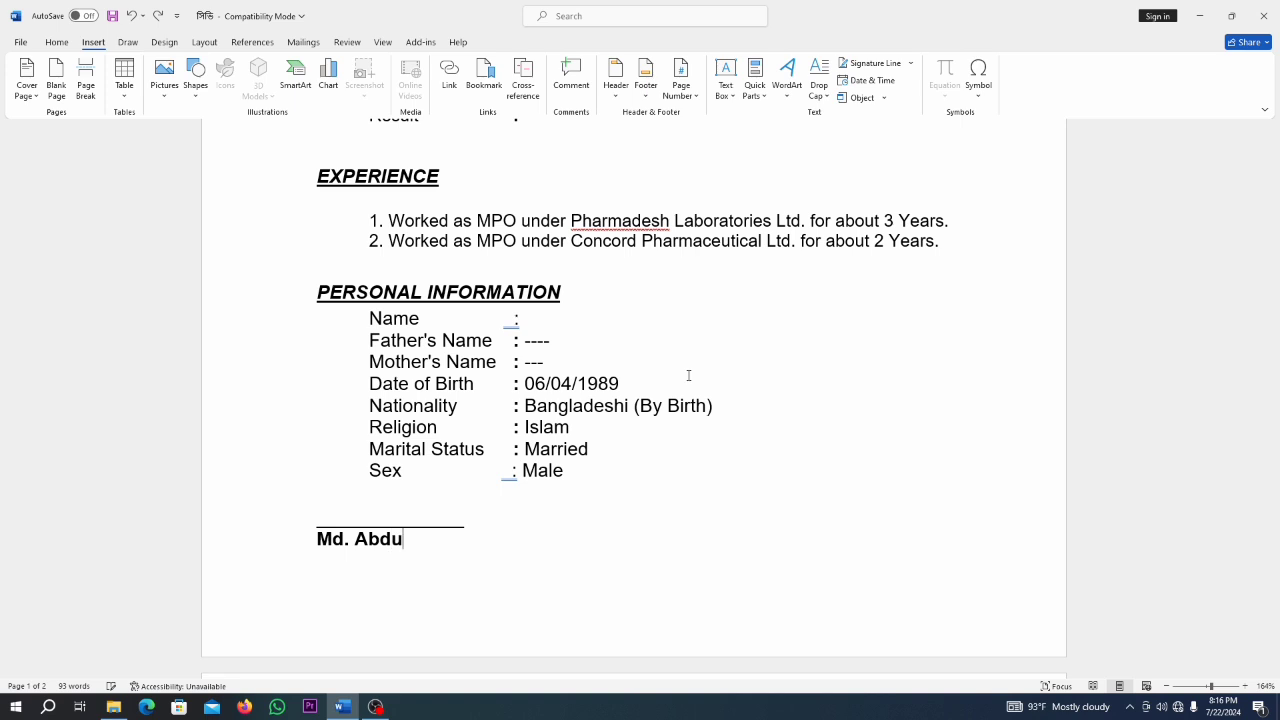
{"action": "key", "text": "Return"}
{"action": "type", "text": "Date:"}
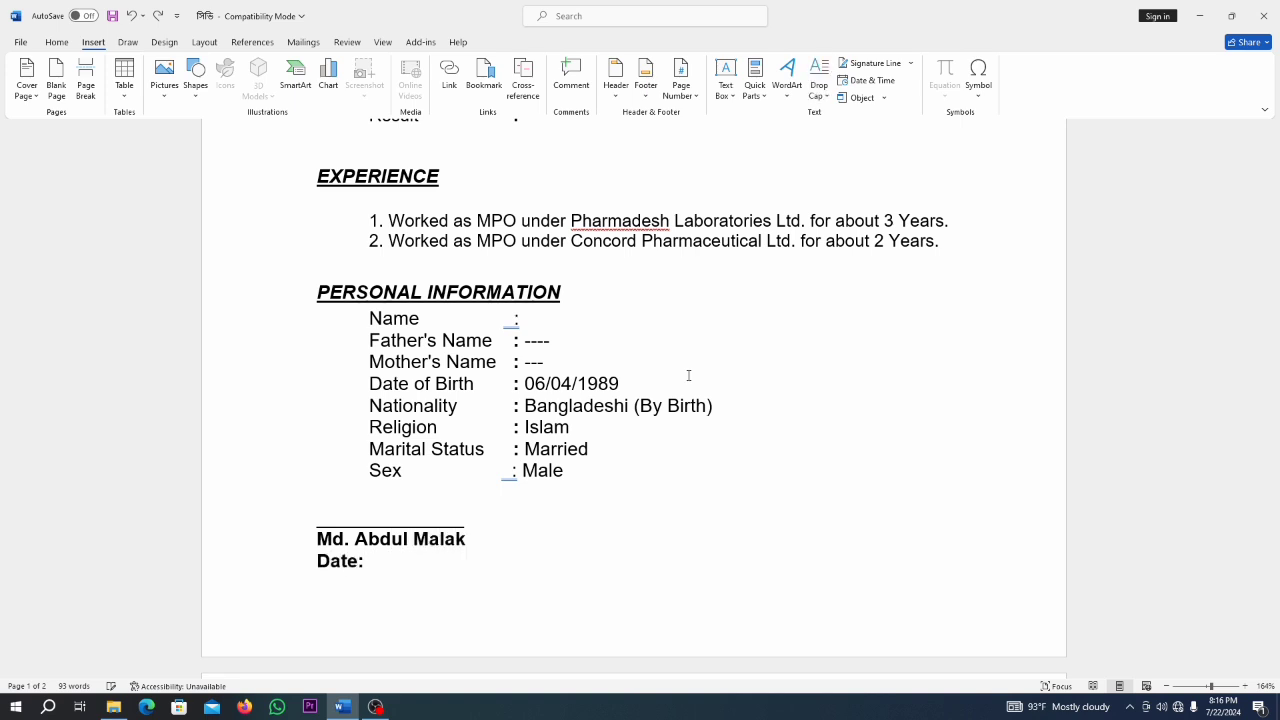
{"action": "key", "text": "Return"}
{"action": "type", "text": "xc"}
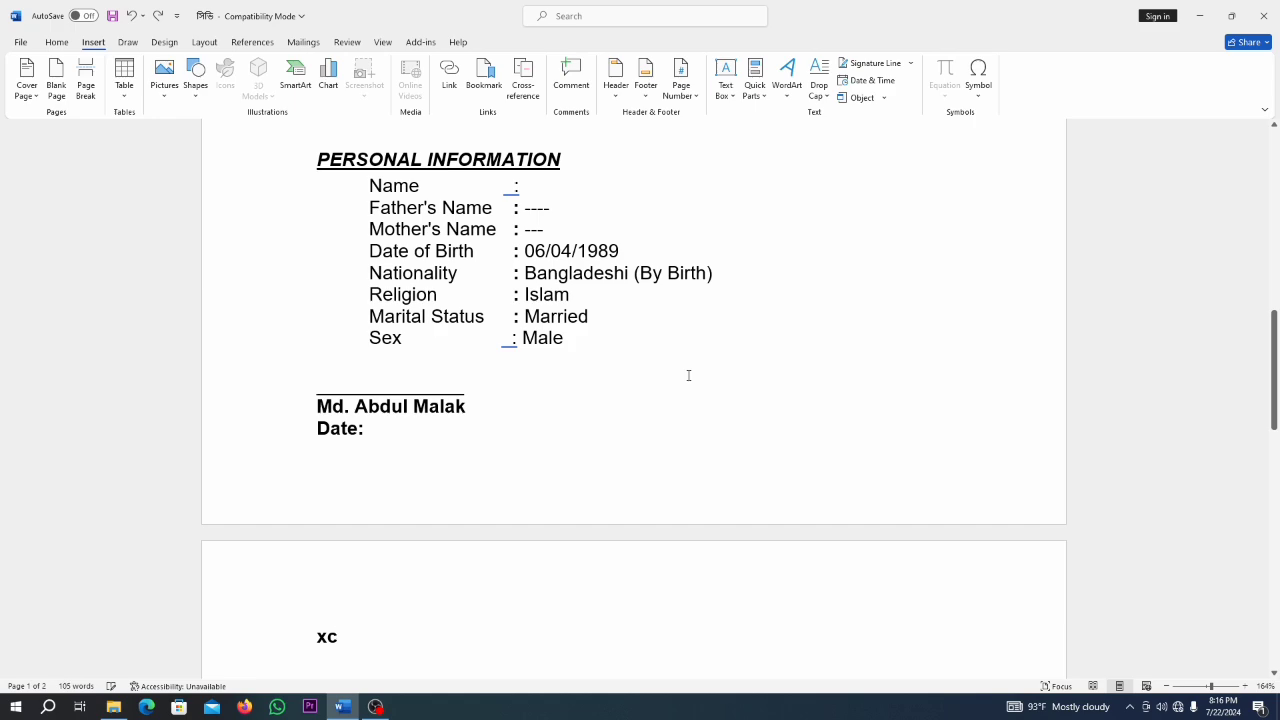
{"action": "key", "text": "BackSpace"}
{"action": "key", "text": "BackSpace"}
{"action": "key", "text": "BackSpace"}
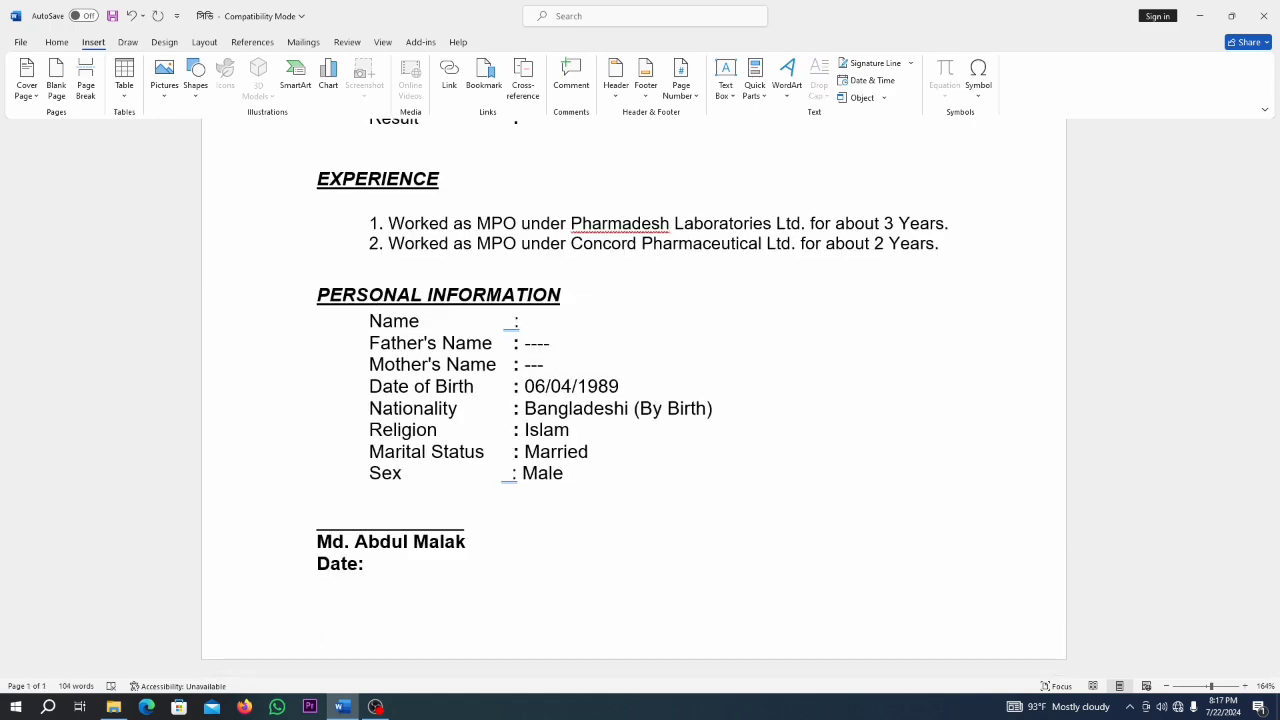
{"action": "scroll", "coordinate": [634, 400], "scroll_direction": "up", "scroll_amount": 10}
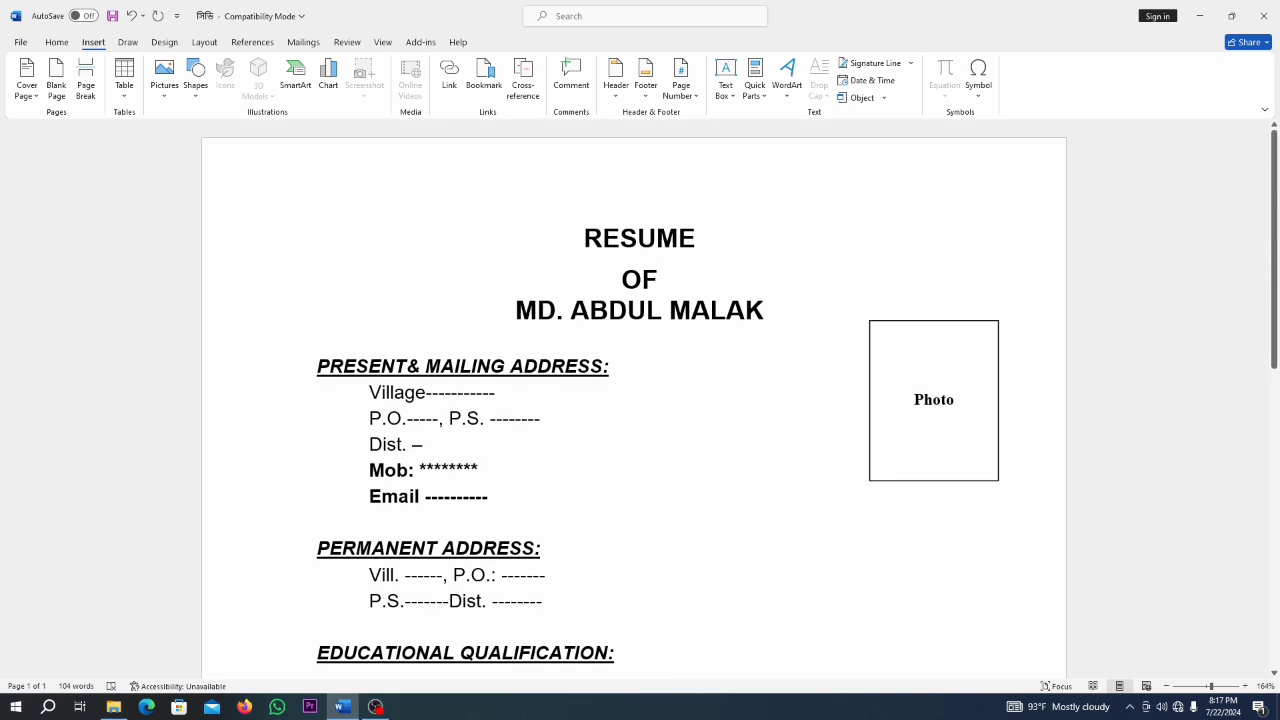
{"action": "scroll", "coordinate": [688, 374], "scroll_direction": "down", "scroll_amount": 3}
{"action": "scroll", "coordinate": [688, 379], "scroll_direction": "up", "scroll_amount": 3}
{"action": "scroll", "coordinate": [477, 463], "scroll_direction": "down", "scroll_amount": 4}
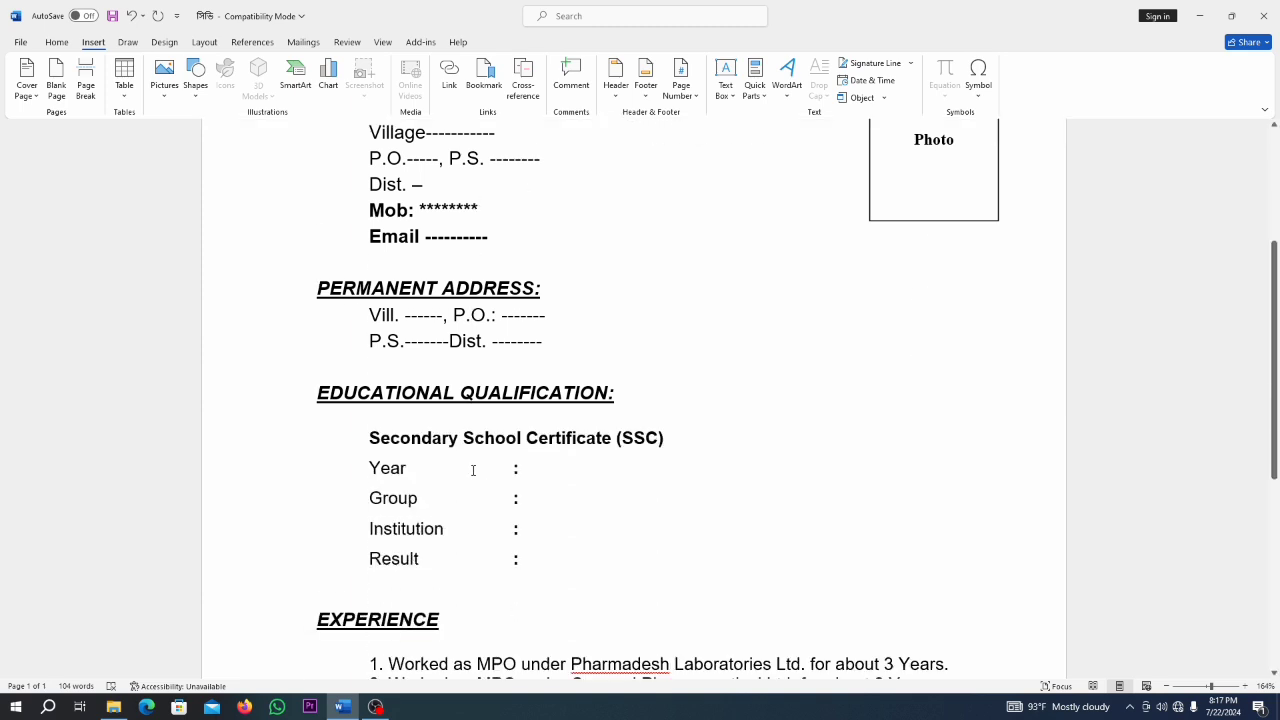
{"action": "scroll", "coordinate": [473, 470], "scroll_direction": "down", "scroll_amount": 2}
{"action": "scroll", "coordinate": [473, 470], "scroll_direction": "up", "scroll_amount": 6}
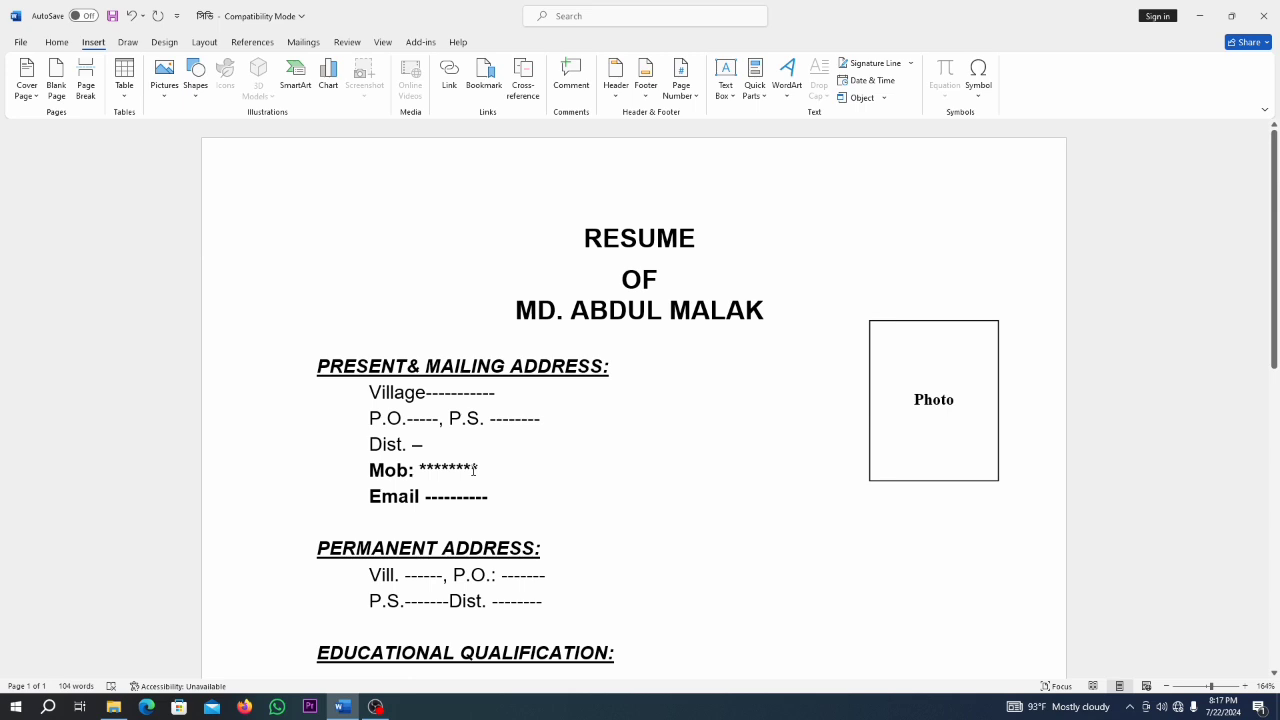